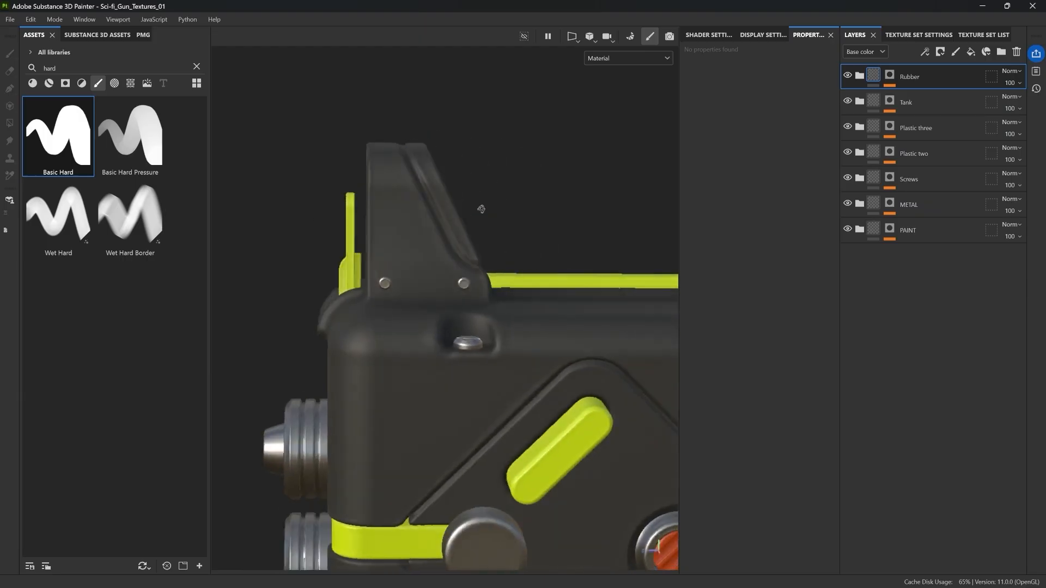
Step: Add a fill layer above the Rubber folder and name it AIM
scroll(522, 174, down, 3)
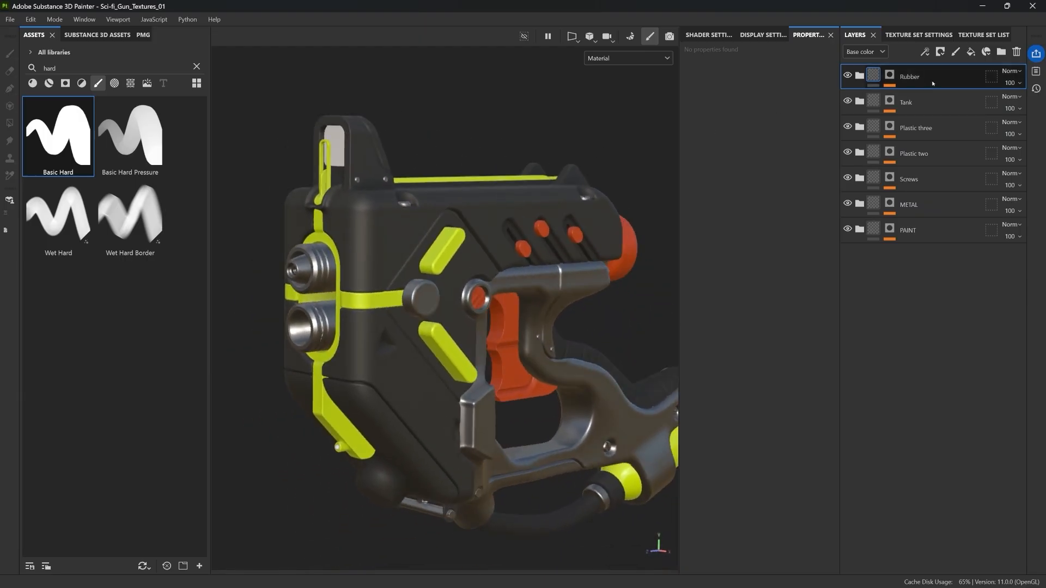
click(970, 51)
double_click(897, 79)
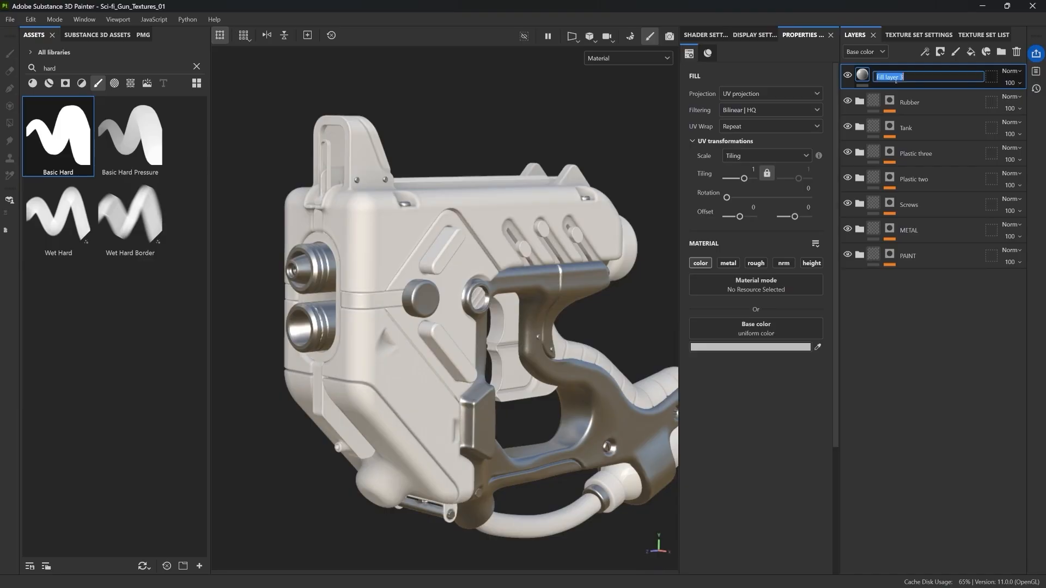
text(SAIM)
key(Return)
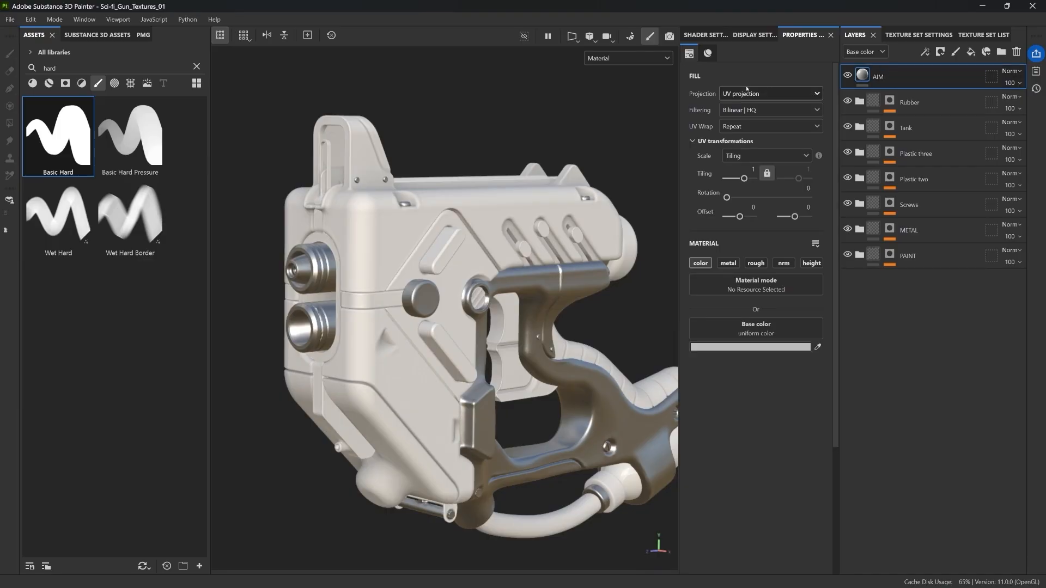
Step: Create a layer folder named AIM and place the AIM fill layer inside it
alt+drag(395, 140, 417, 219)
alt+middle_drag(416, 220, 413, 212)
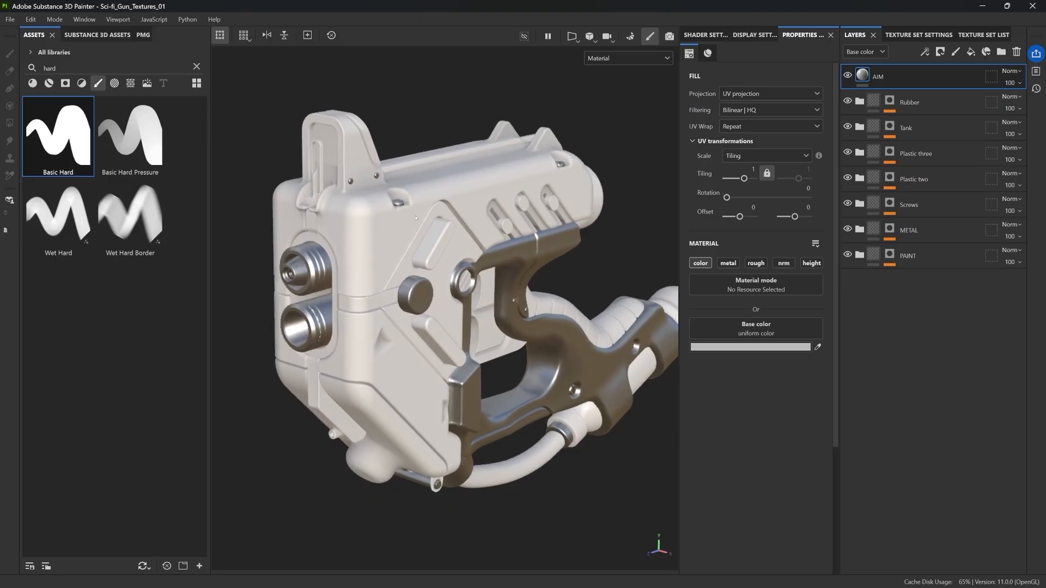
scroll(416, 217, down, 1)
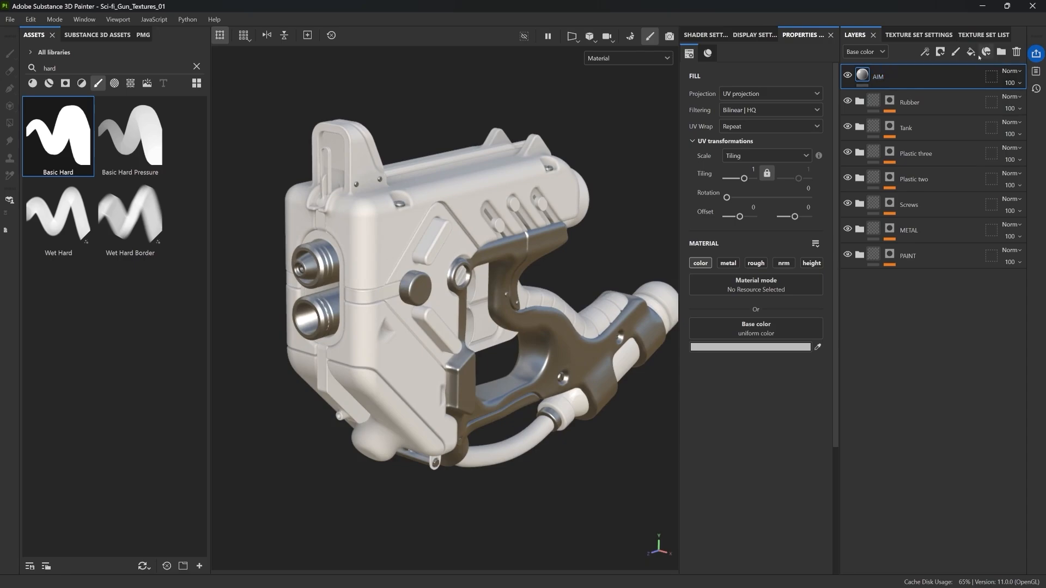
click(1001, 52)
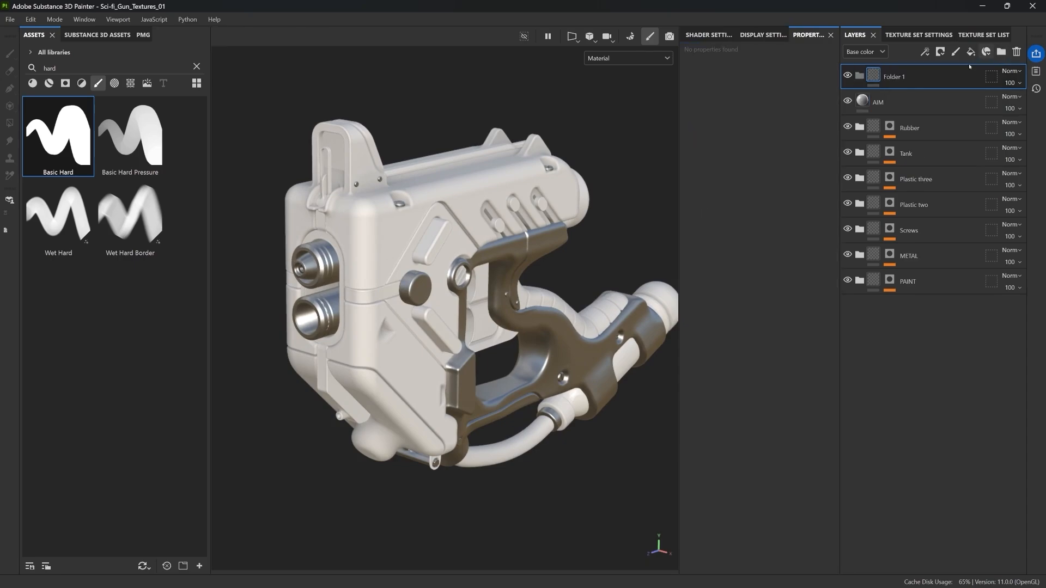
double_click(895, 77)
text(AIM)
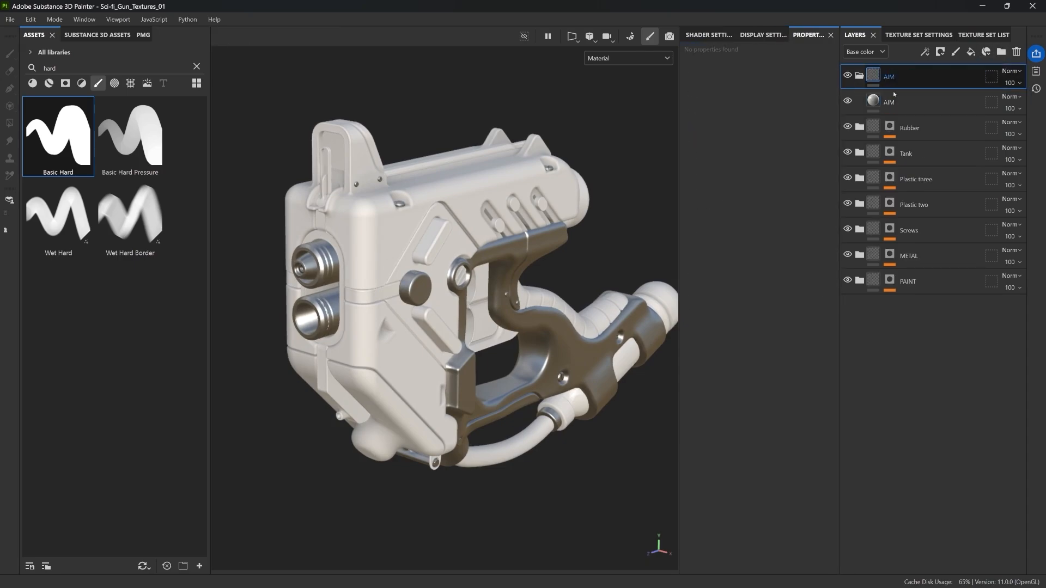
key(Return)
Step: Rename the fill layer inside the AIM folder to GLASS
double_click(893, 103)
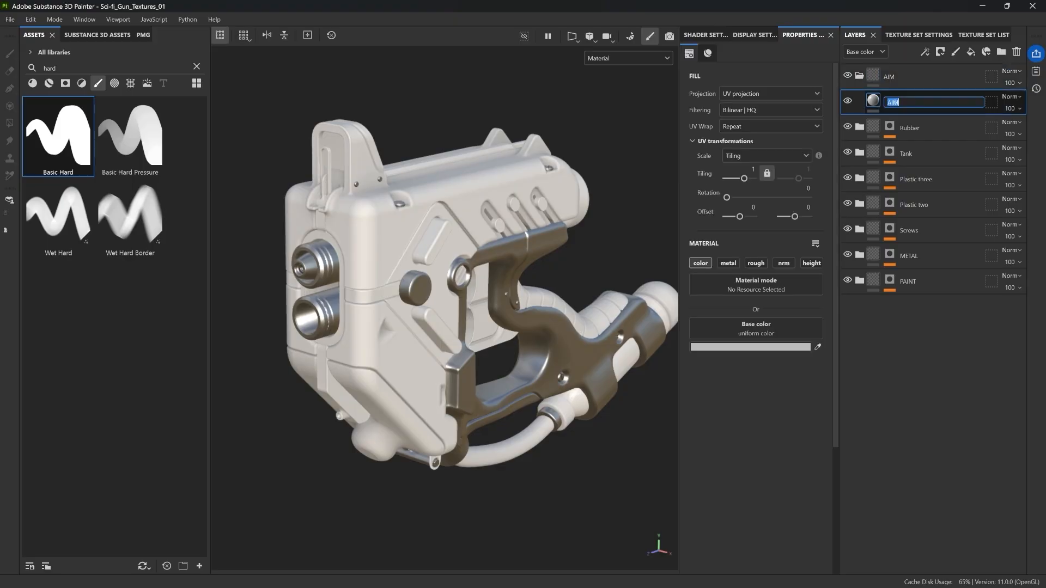
text(GLASS)
key(Return)
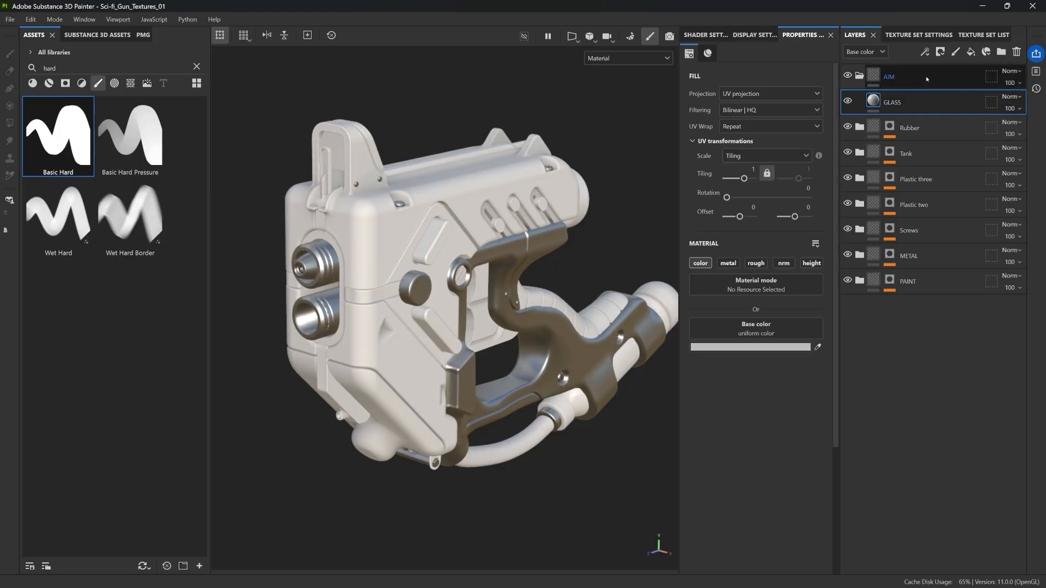
Step: Mark the AIM folder with the orange layer color
click(889, 76)
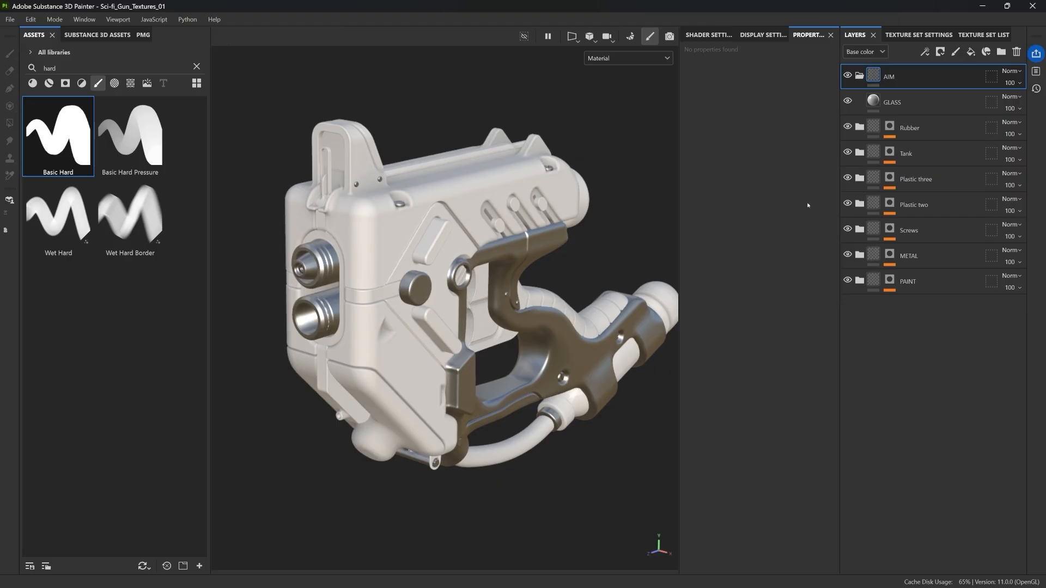
right_click(892, 74)
click(940, 372)
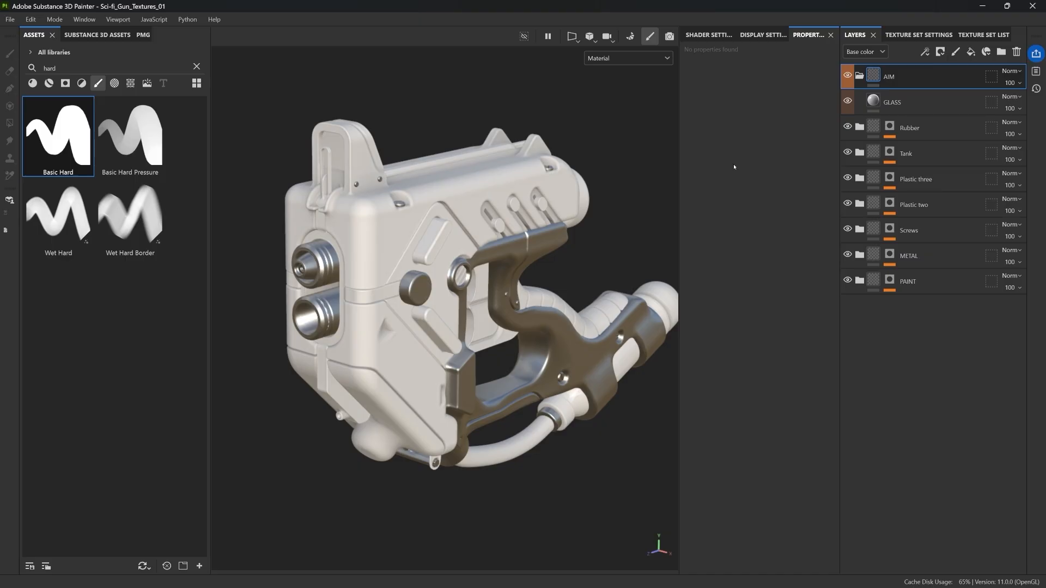
Step: Add a black mask with a paint effect to the AIM folder
click(939, 52)
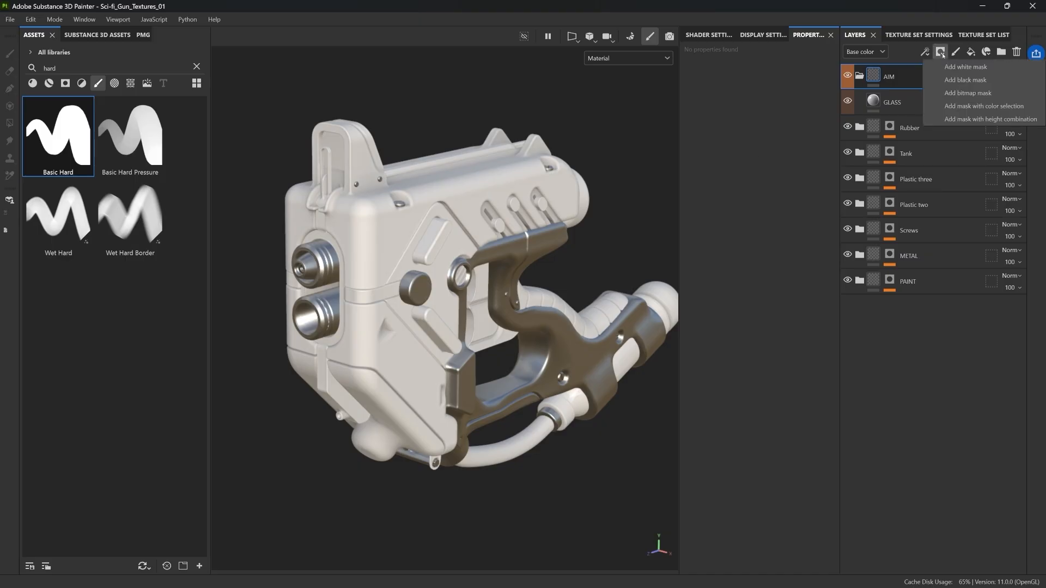
click(951, 76)
click(926, 51)
click(948, 64)
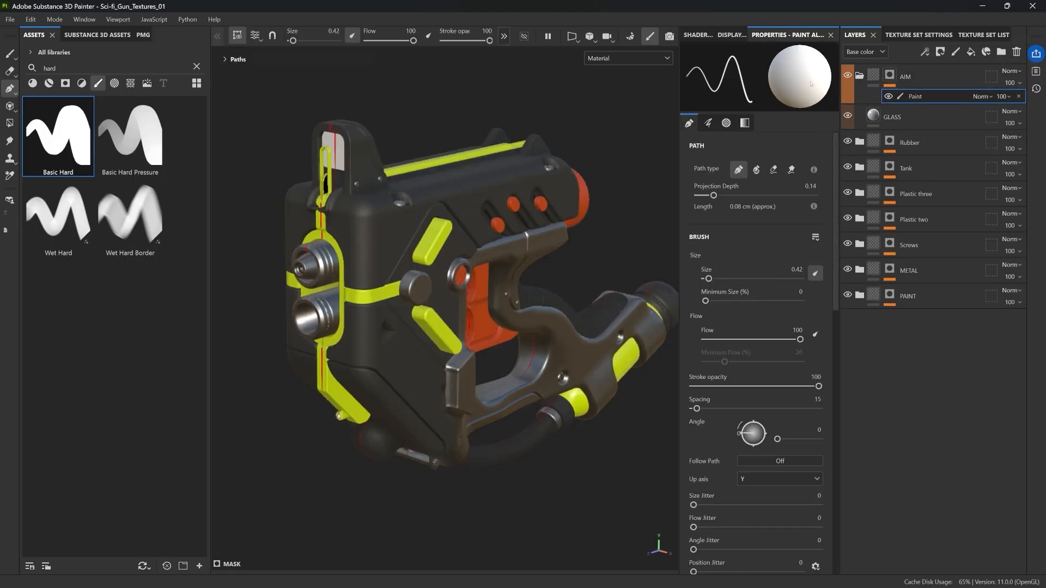
Step: Reveal the sight's glass pane in the AIM mask using Polygon Fill in mesh fill mode
click(10, 123)
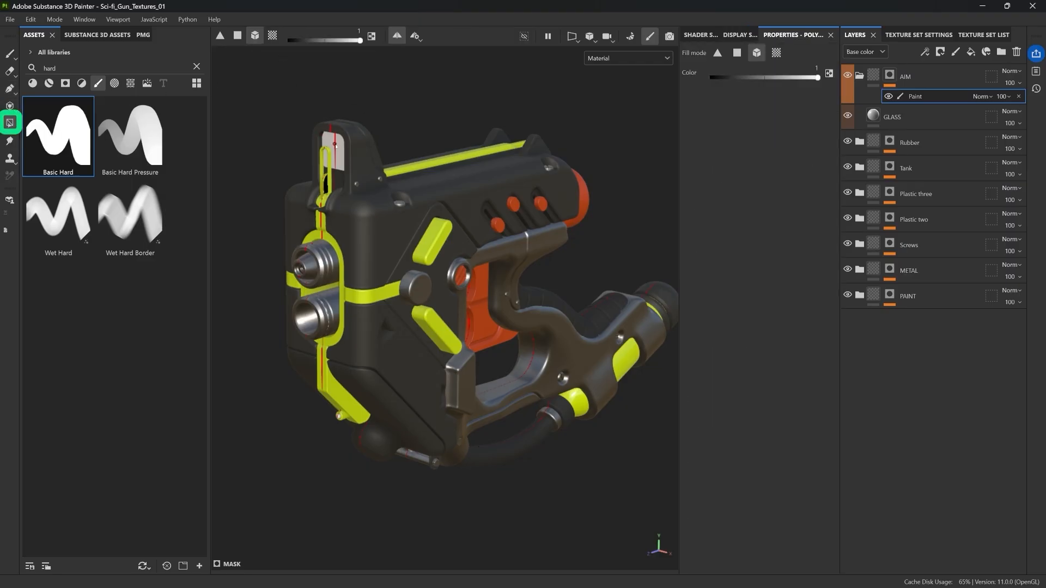
middle_drag(356, 143, 402, 167)
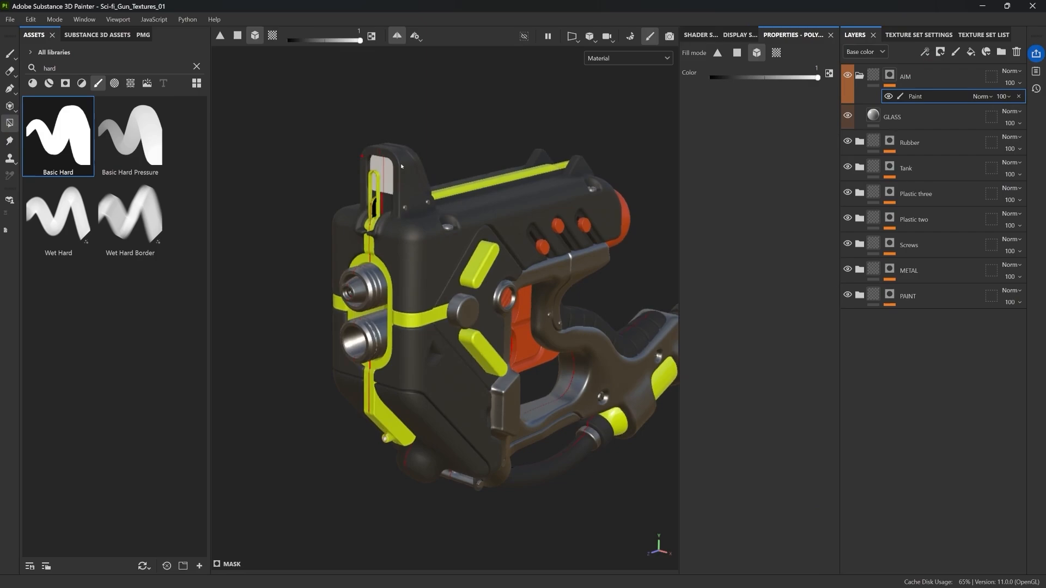
scroll(401, 166, up, 5)
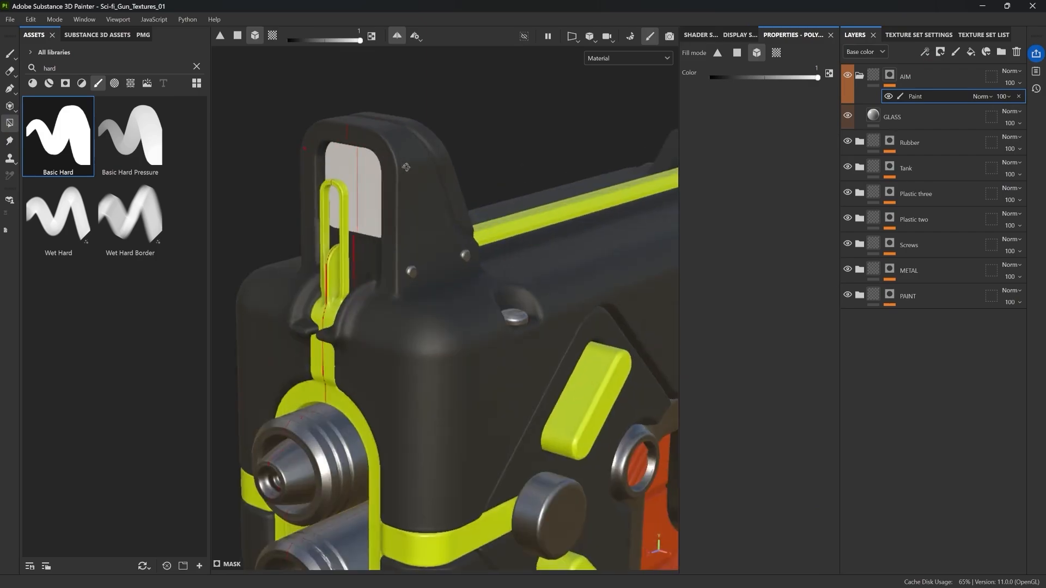
Step: Set the GLASS layer's base color to a saturated blue
click(892, 116)
click(787, 351)
drag(928, 428, 928, 446)
click(909, 423)
click(933, 377)
alt+drag(520, 239, 498, 172)
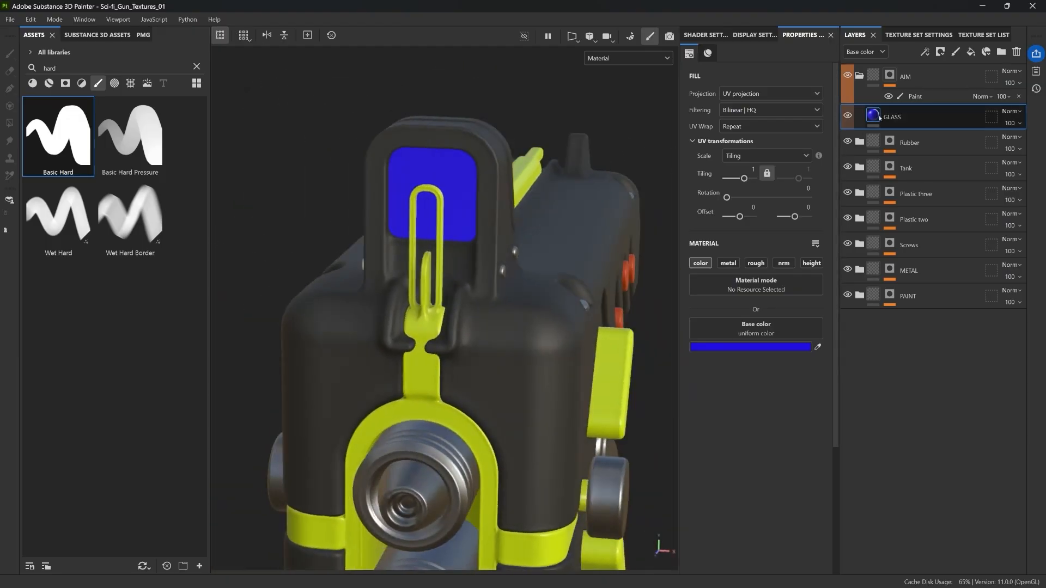
Step: Collapse the mask effects listed under the AIM folder, leaving the folder selected
alt+click(890, 75)
click(874, 77)
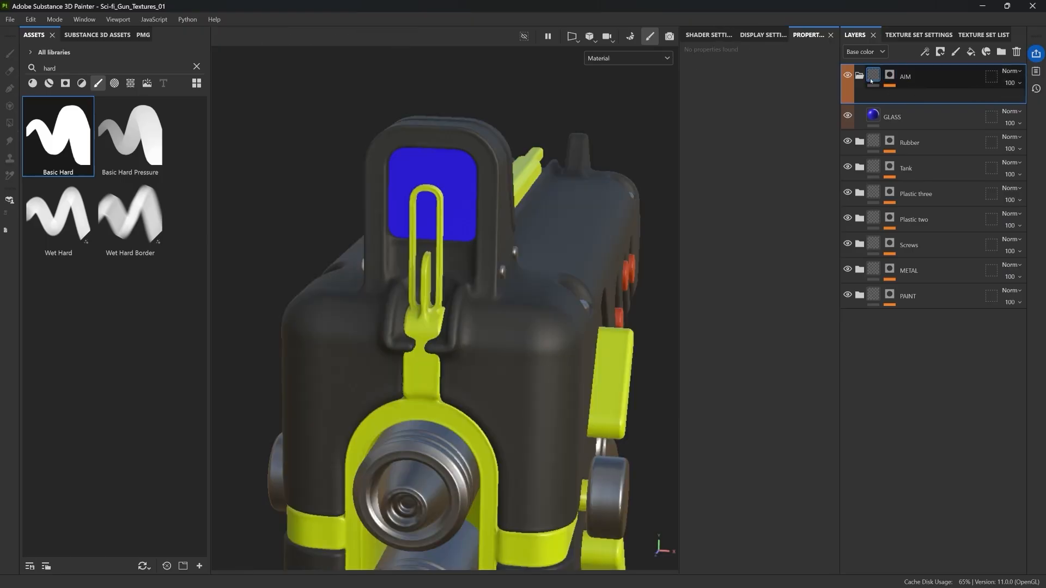
alt+drag(404, 140, 473, 132)
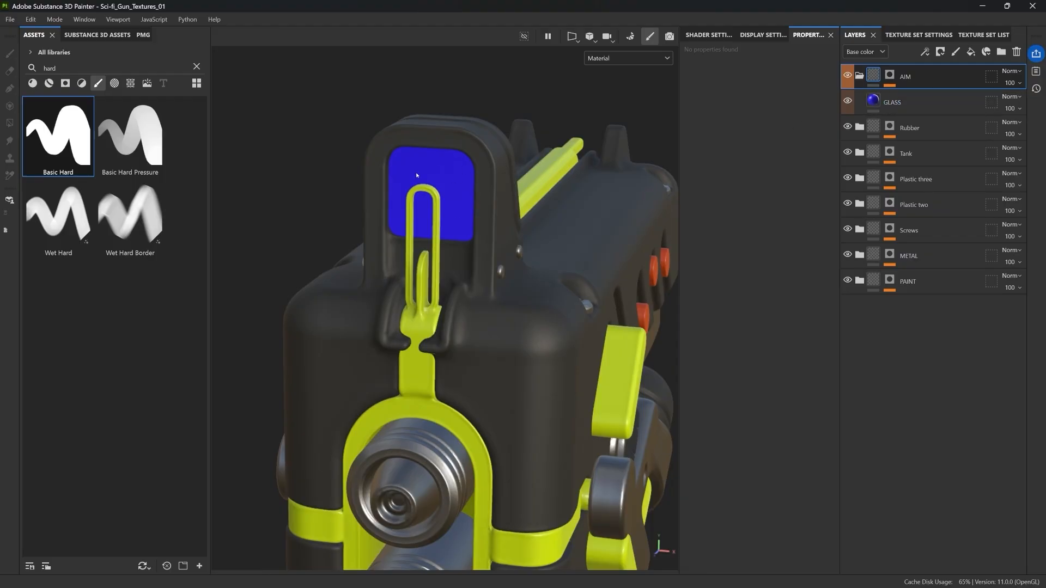
alt+drag(416, 175, 382, 177)
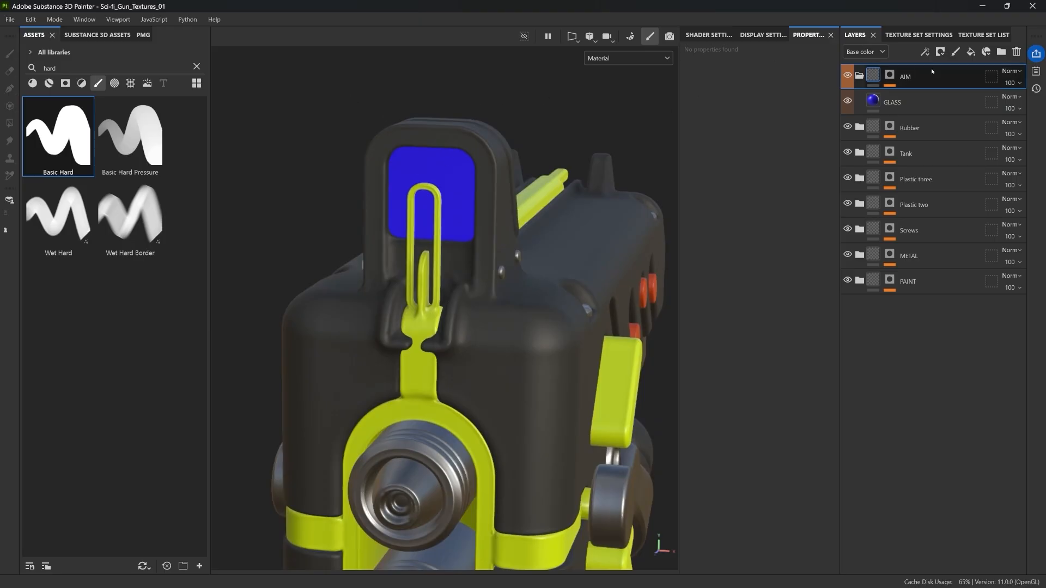
Step: Add a fill layer above GLASS in the AIM folder and name it scracthes
click(941, 102)
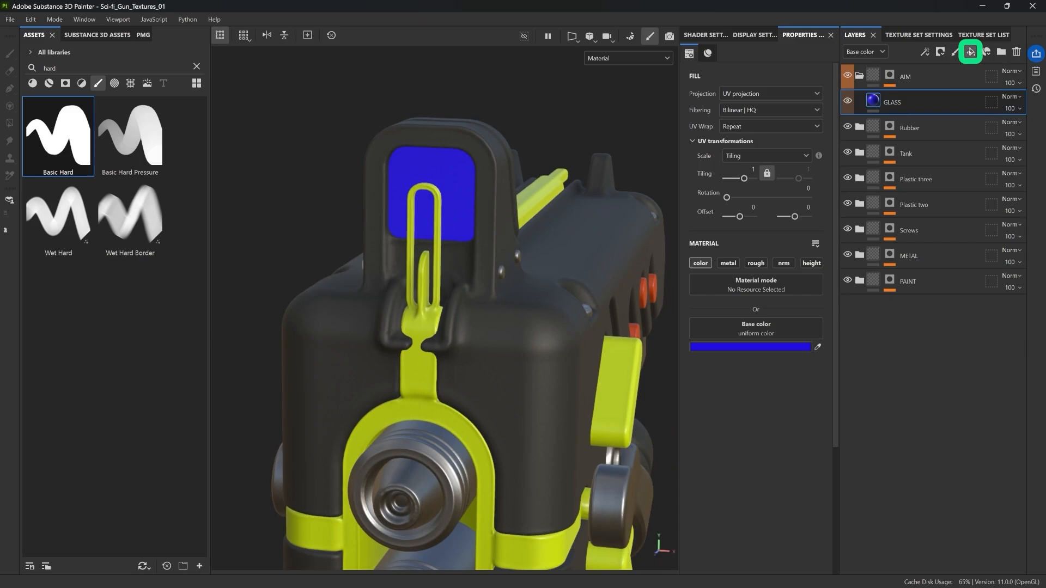
click(970, 52)
double_click(893, 102)
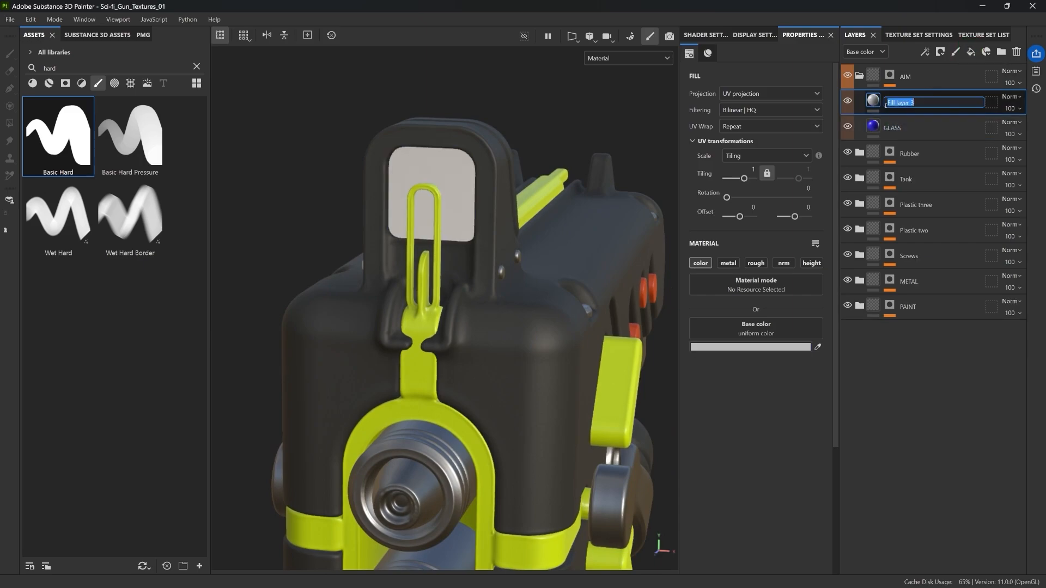
text(scracthes)
key(Return)
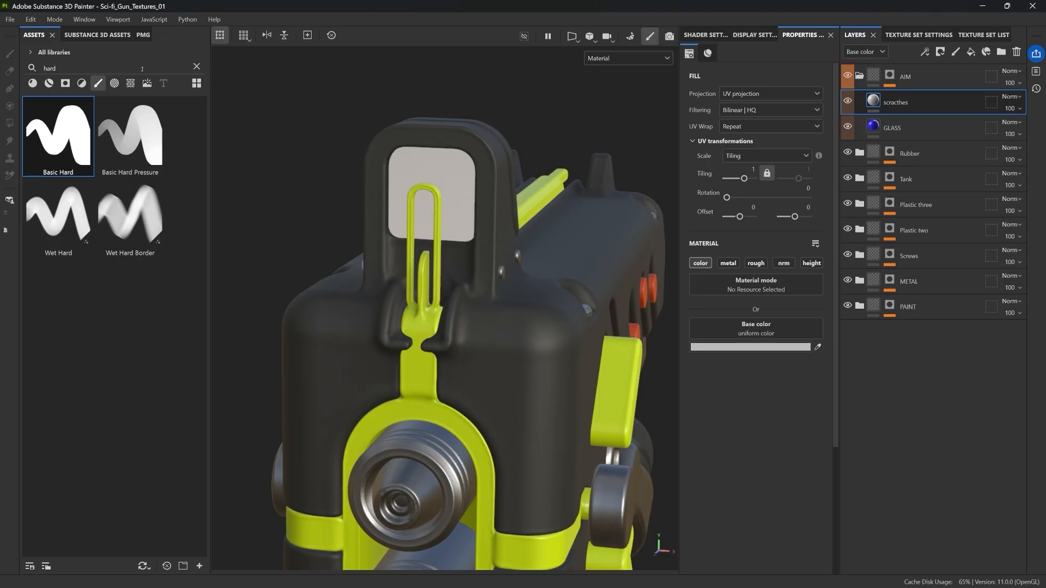
Step: Search the texture assets for "scrat" and apply Grunge Scratches Rough as the mask of the scracthes layer
click(130, 83)
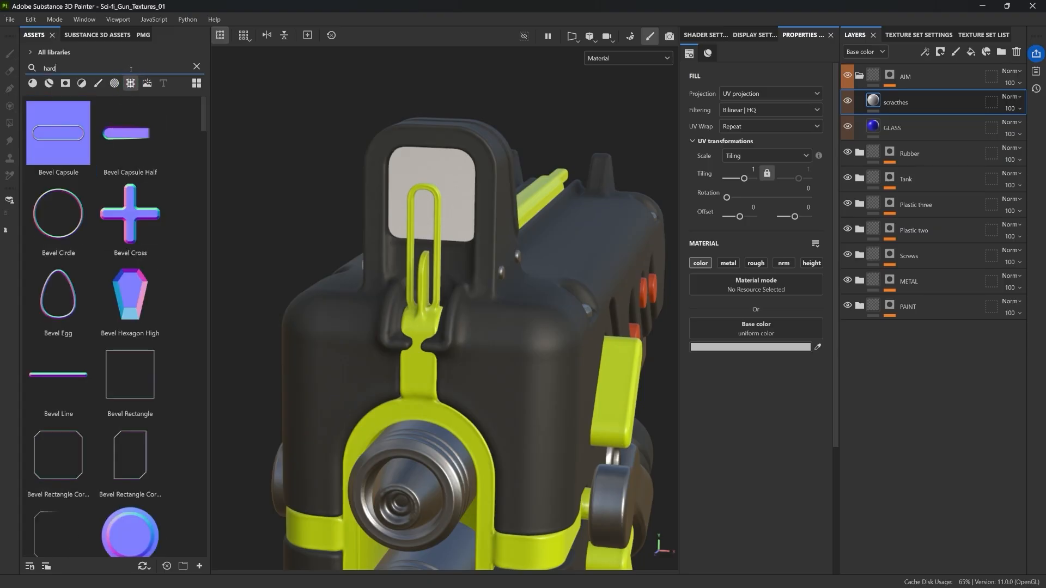
key(ctrl+a)
text(scrat)
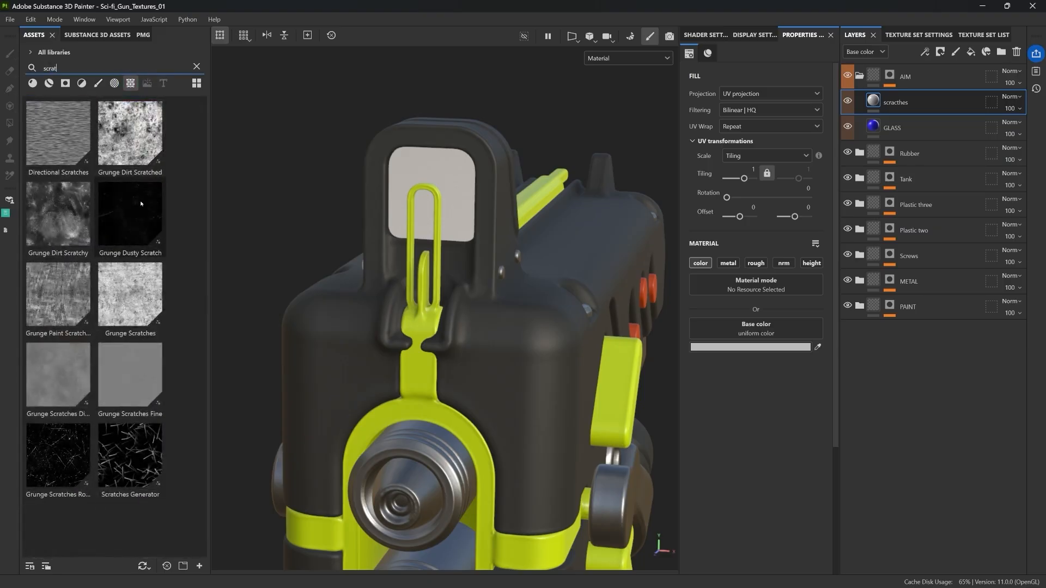
click(55, 450)
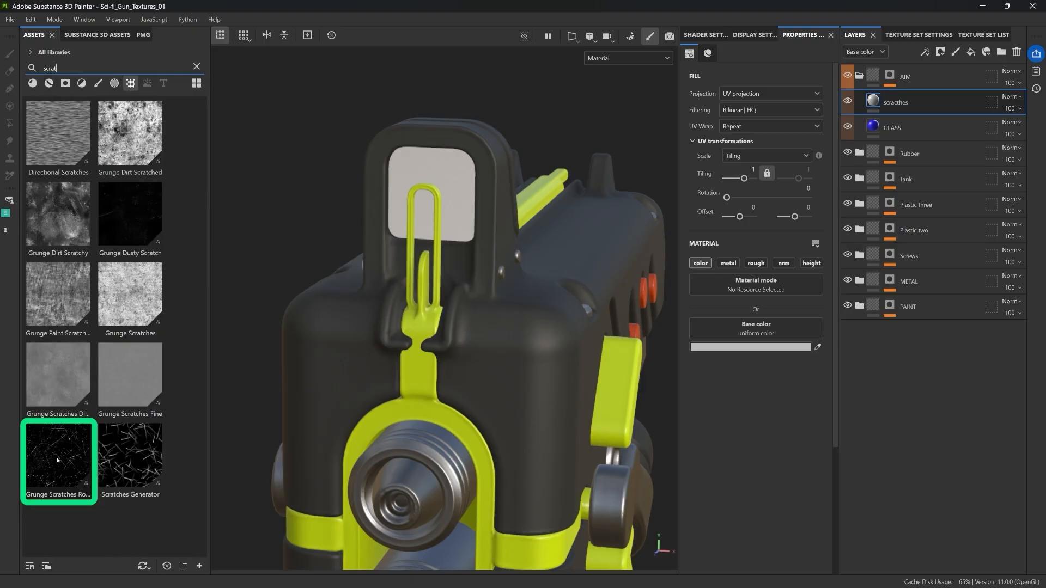
drag(57, 459, 886, 103)
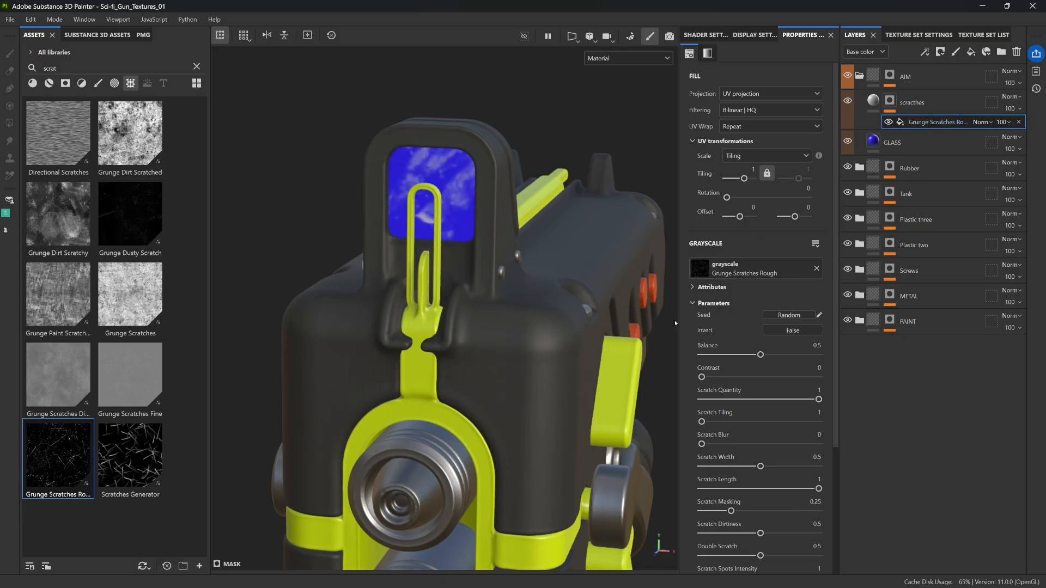
Step: Set the tiling of the Grunge Scratches Rough mask to 13.5 and inspect the scratches on the glass
alt+drag(422, 188, 443, 162)
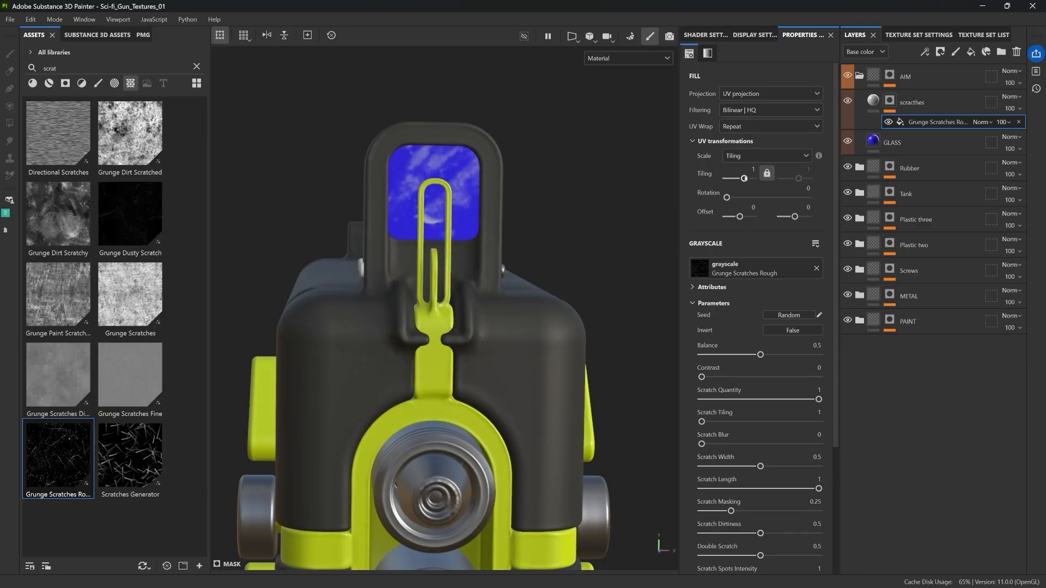
drag(744, 178, 746, 178)
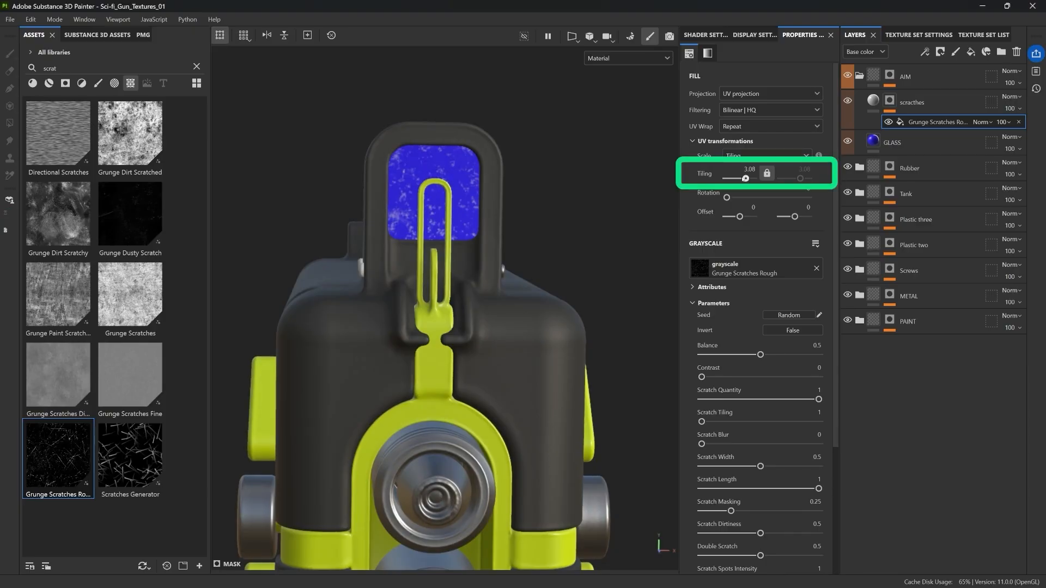
alt+drag(561, 158, 586, 156)
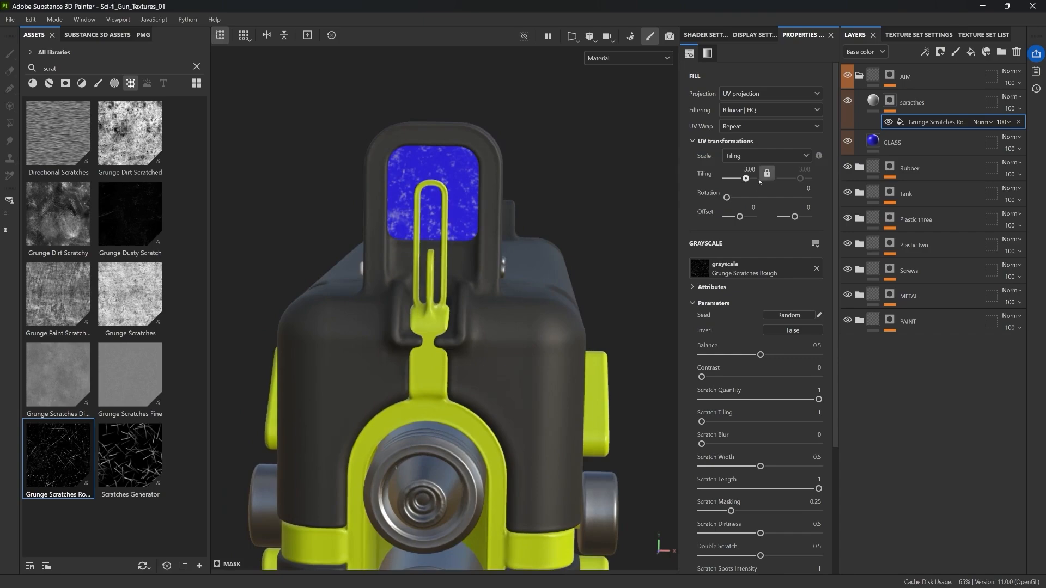
drag(746, 178, 749, 179)
alt+drag(273, 180, 416, 172)
scroll(416, 173, up, 5)
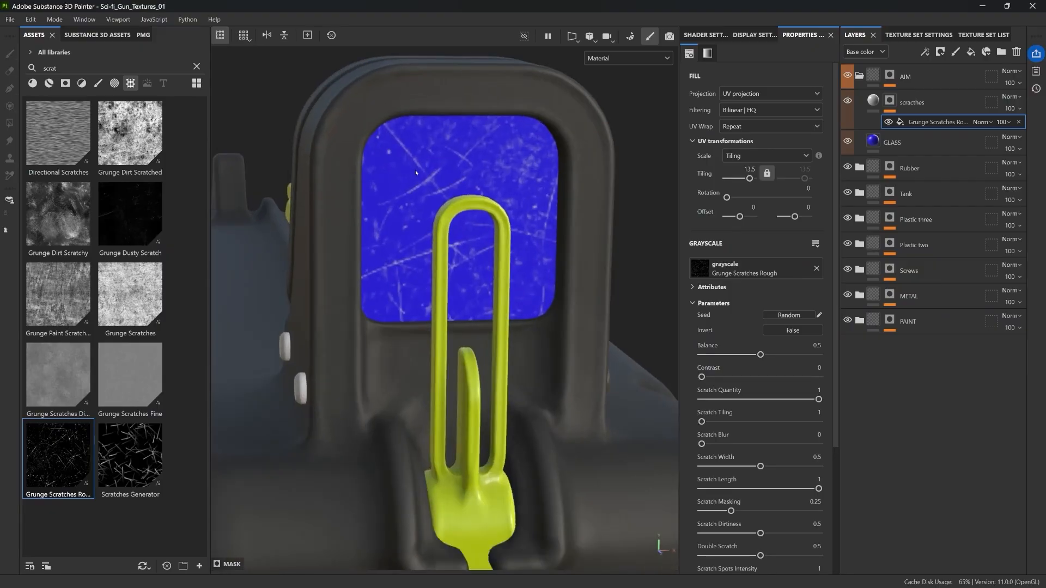
scroll(439, 169, up, 3)
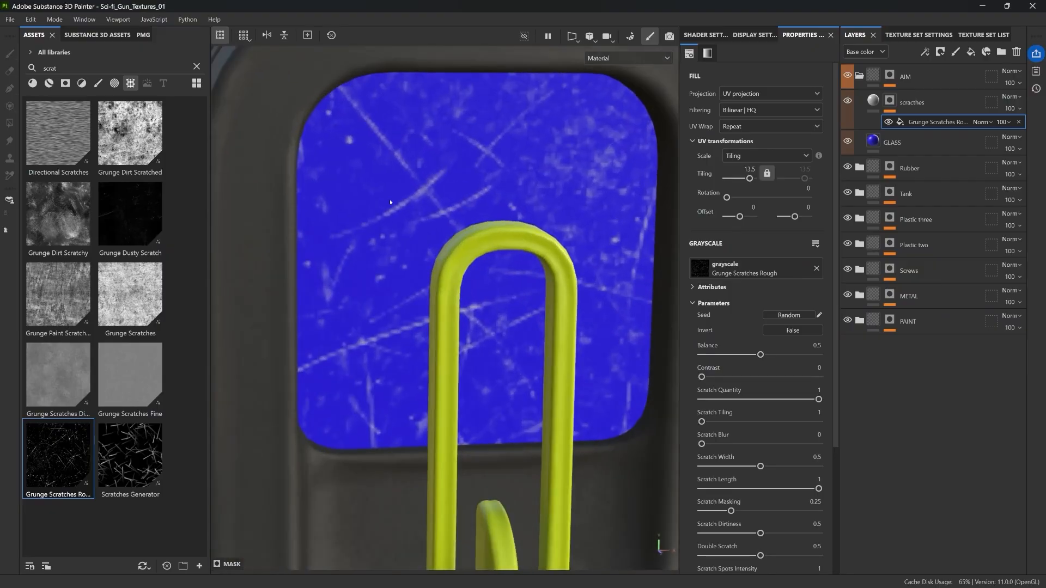
scroll(434, 187, down, 4)
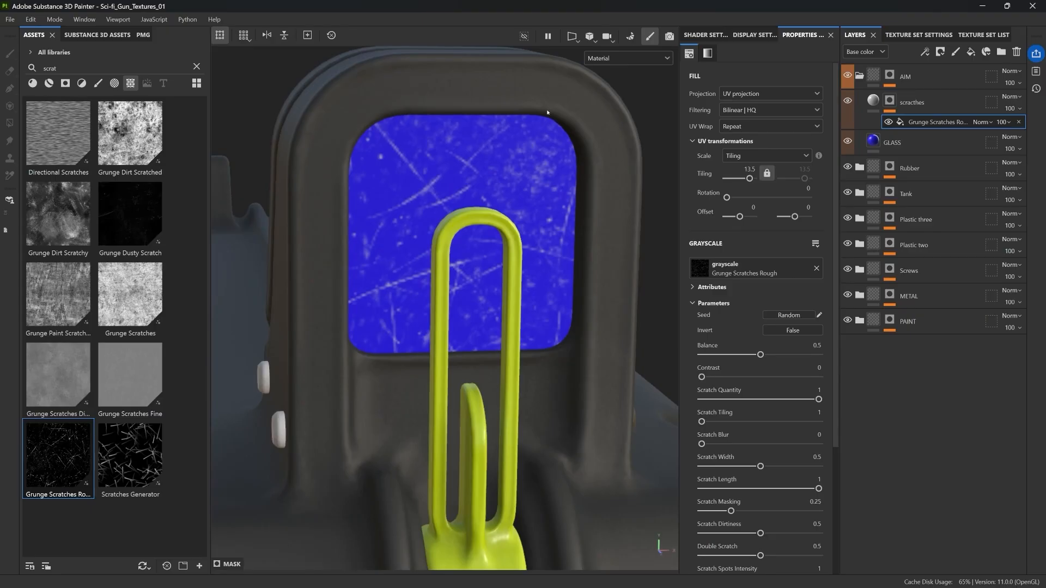
Step: Check the resolution in the texture set settings, and return to the layer stack
click(920, 36)
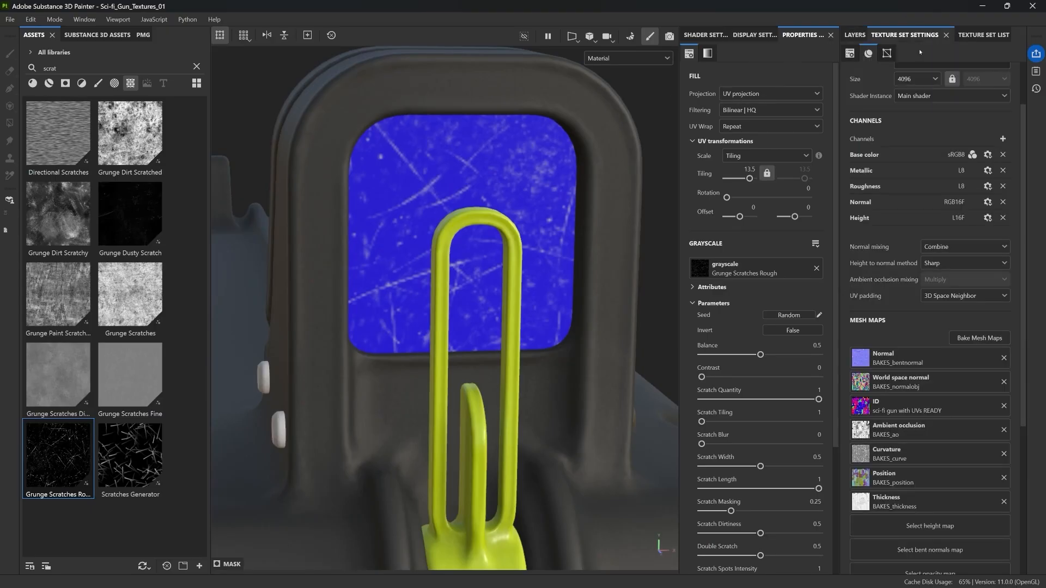
click(932, 81)
click(932, 82)
click(853, 35)
scroll(435, 220, down, 6)
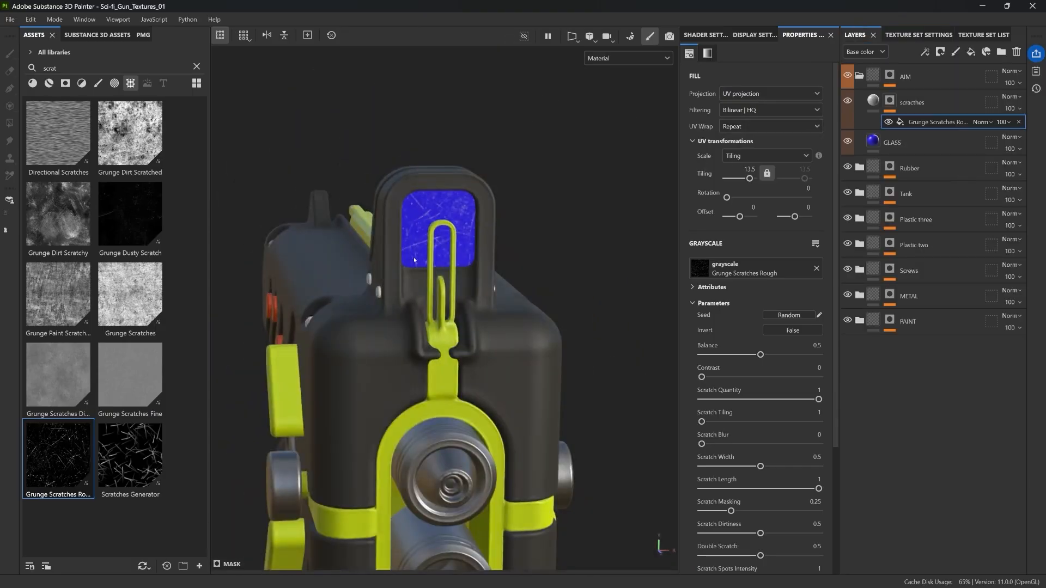
Step: Examine the sharpness of the scratches on the sight glass both close up and from farther away
scroll(438, 209, up, 8)
scroll(439, 210, up, 3)
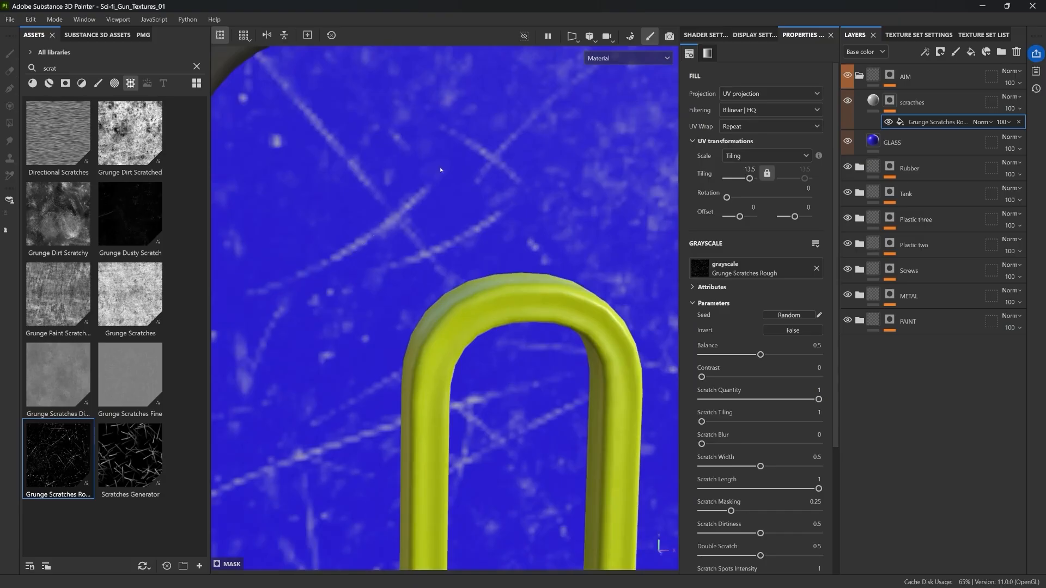
scroll(441, 170, down, 8)
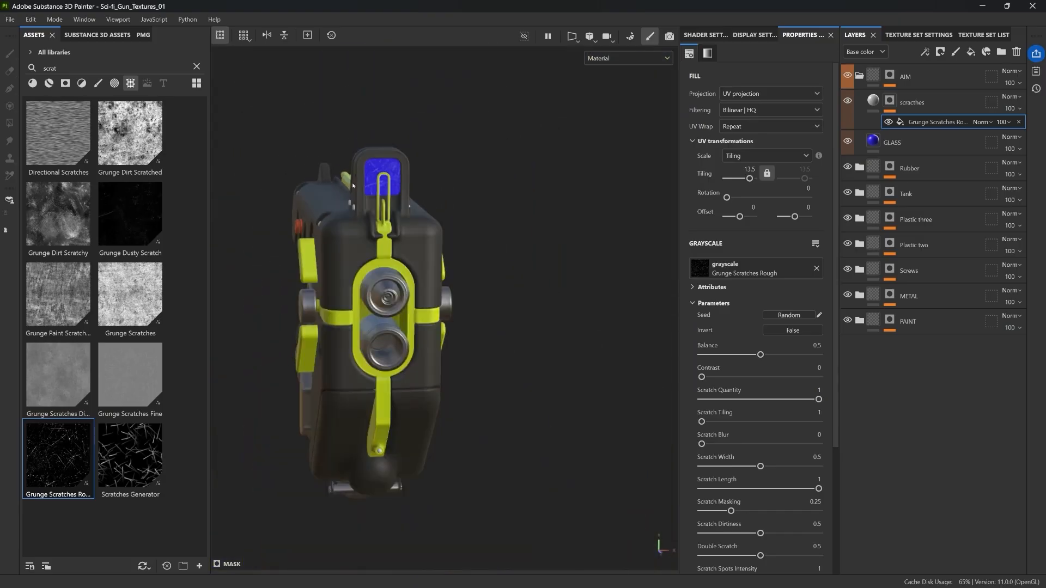
scroll(352, 185, up, 2)
mouse_move(395, 174)
alt+mouse_down()
mouse_move(327, 177)
mouse_move(384, 167)
alt+mouse_up()
scroll(383, 167, up, 4)
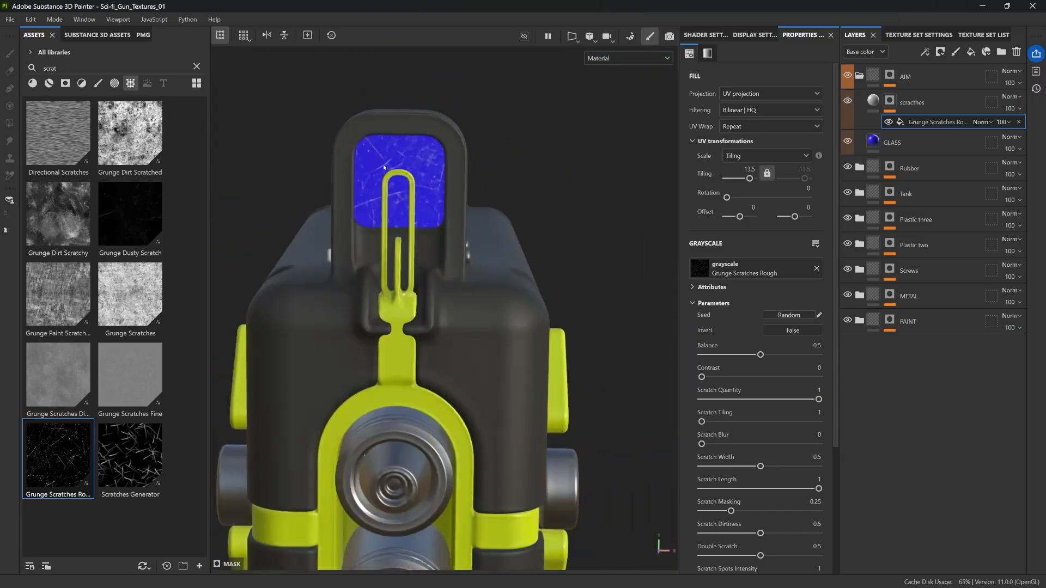
scroll(384, 167, up, 4)
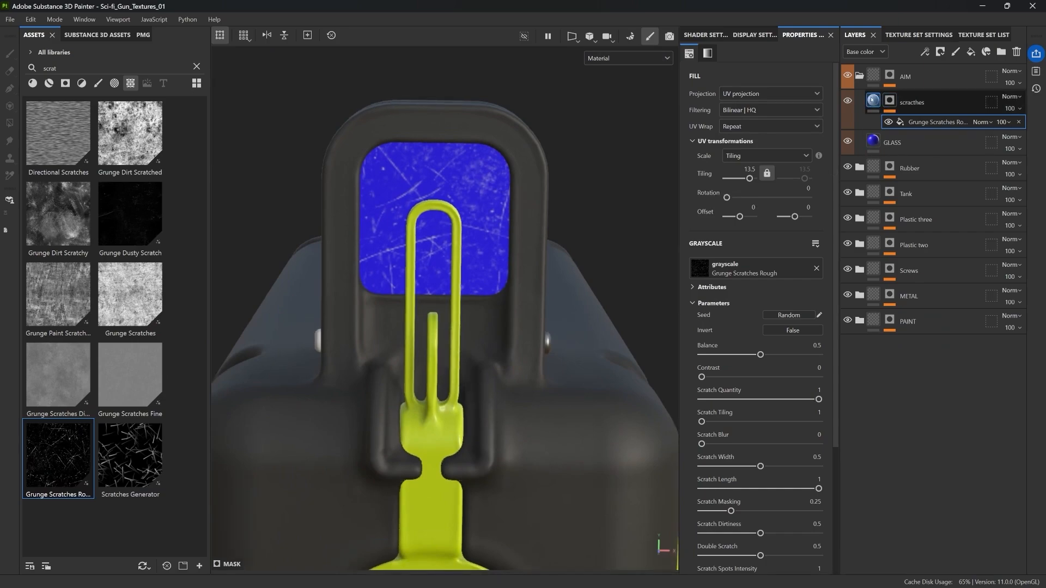
Step: Turn off the color channel of the scracthes layer and enable only its roughness and height channels
click(873, 100)
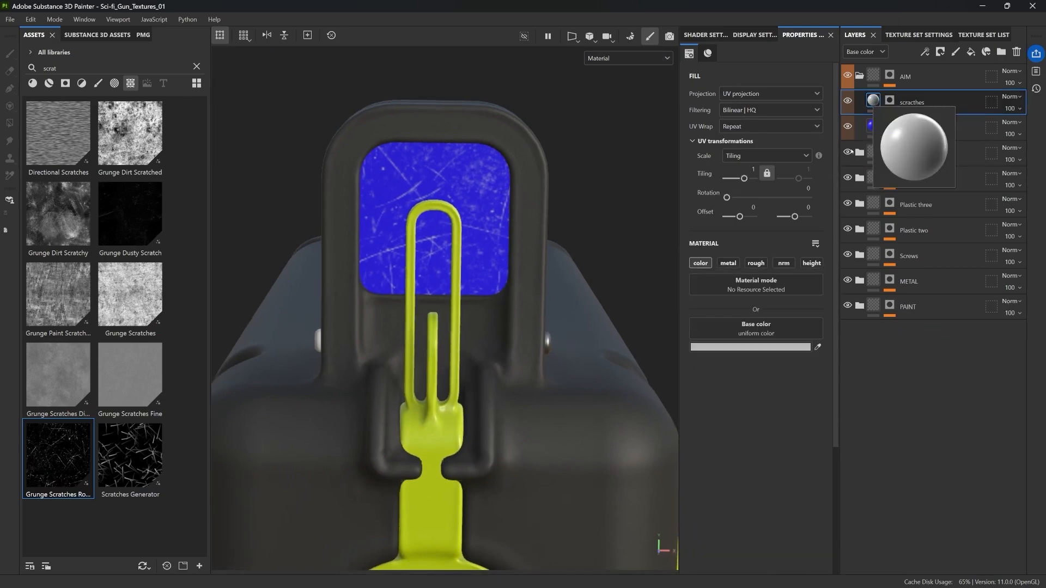
click(700, 263)
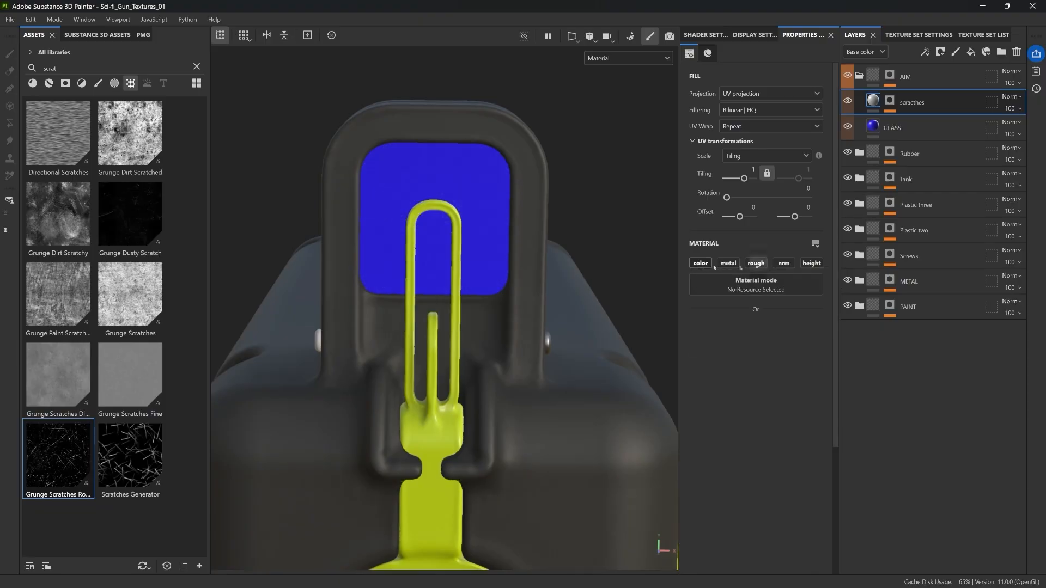
click(755, 263)
click(811, 263)
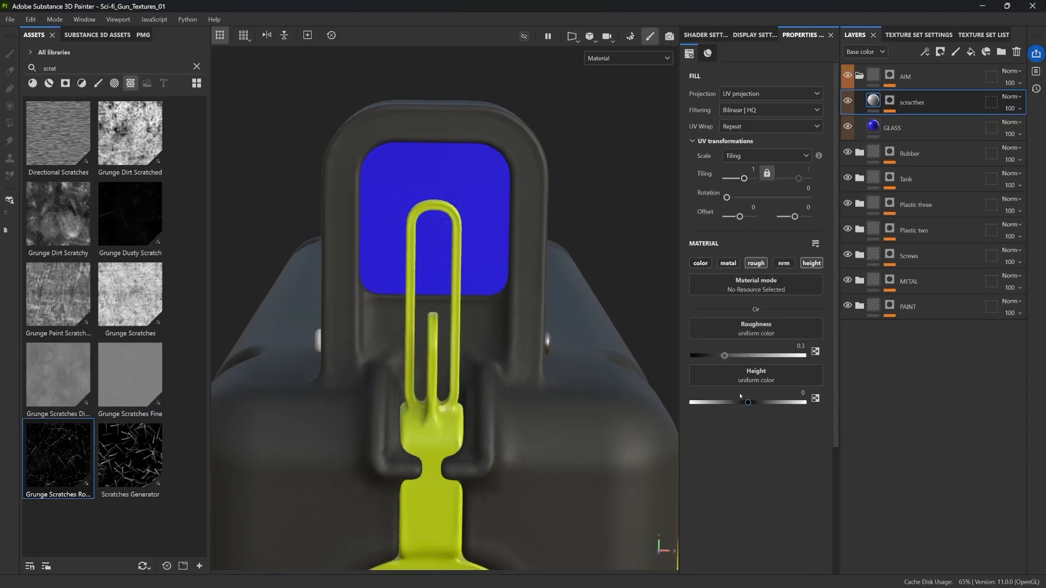
Step: Set the scracthes layer's height to -0.01 and its roughness to about 0.59, checking the engraved scratches on the glass
double_click(797, 390)
text(-0.01)
key(Return)
alt+drag(523, 267, 510, 232)
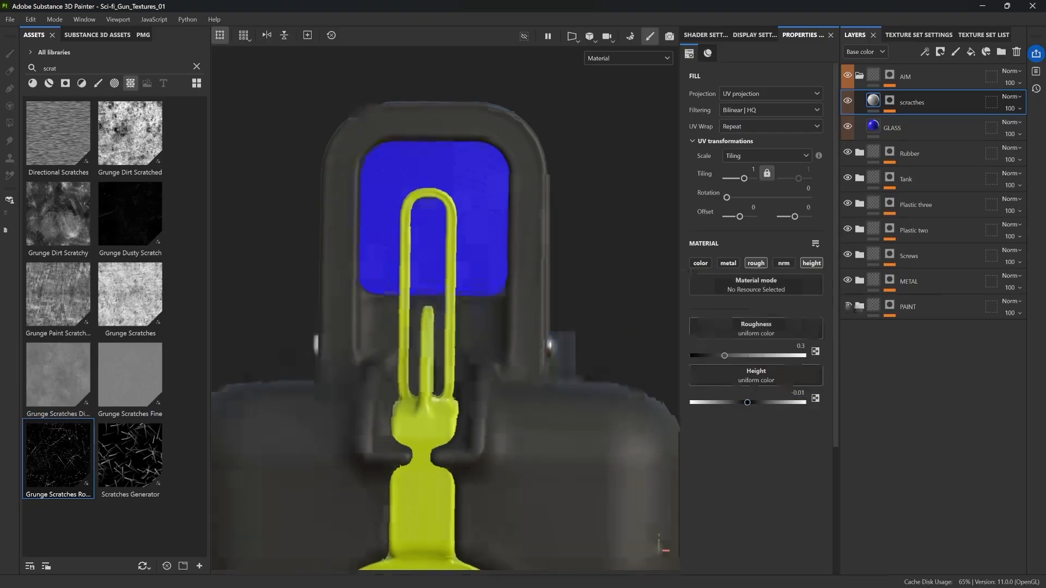
shift+right_drag(523, 231, 500, 229)
scroll(501, 229, up, 5)
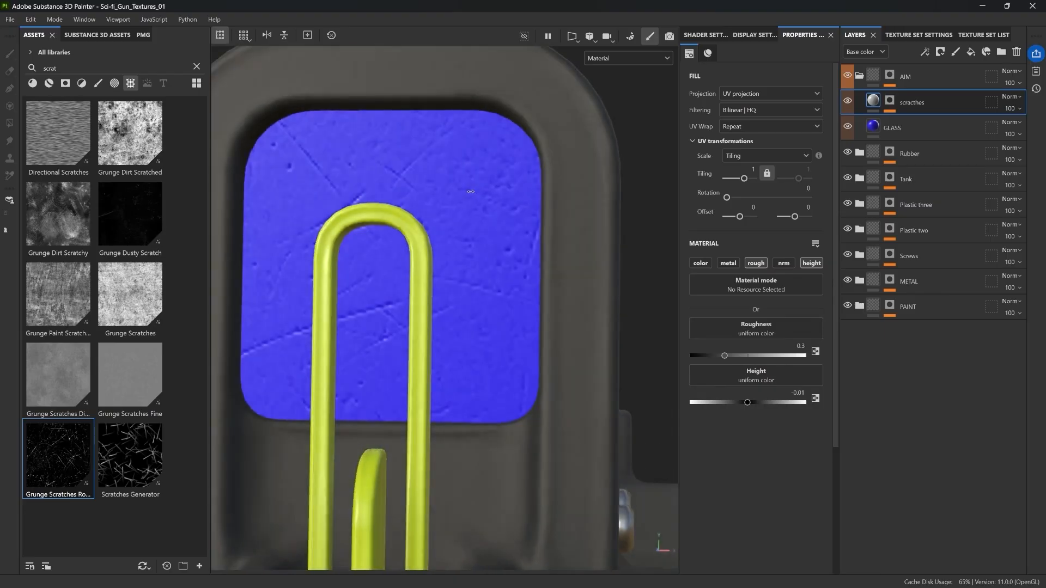
alt+drag(470, 192, 545, 285)
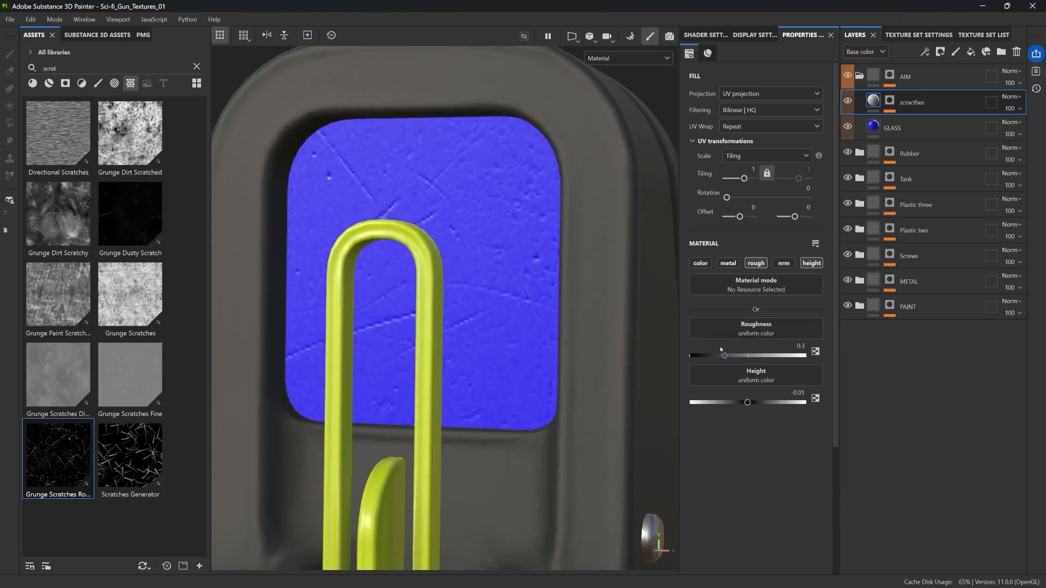
drag(725, 360, 758, 360)
alt+drag(533, 245, 491, 207)
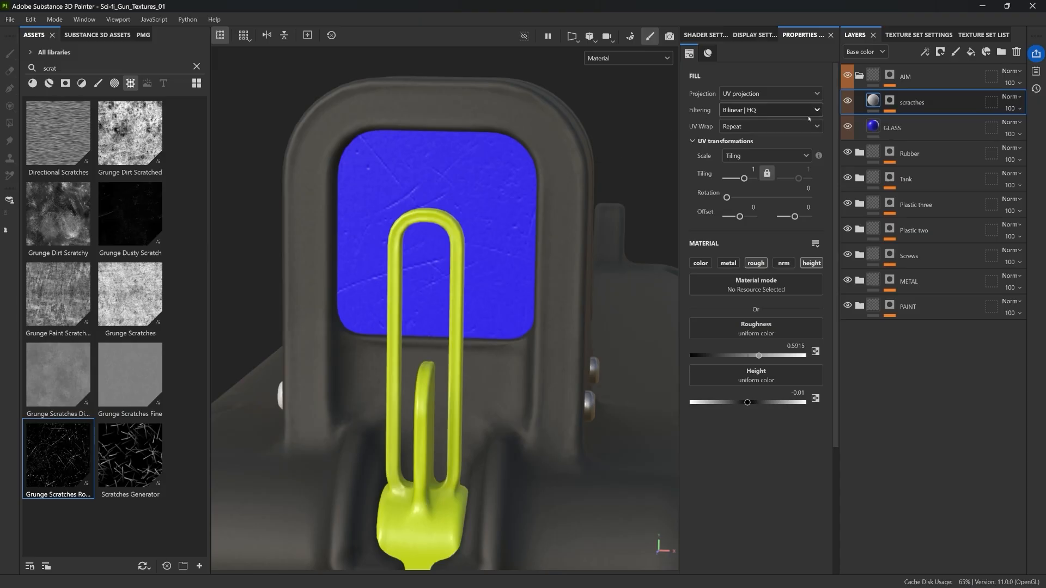
Step: Enable roughness on the GLASS layer at about 0.047 and turn off its color channel
click(908, 125)
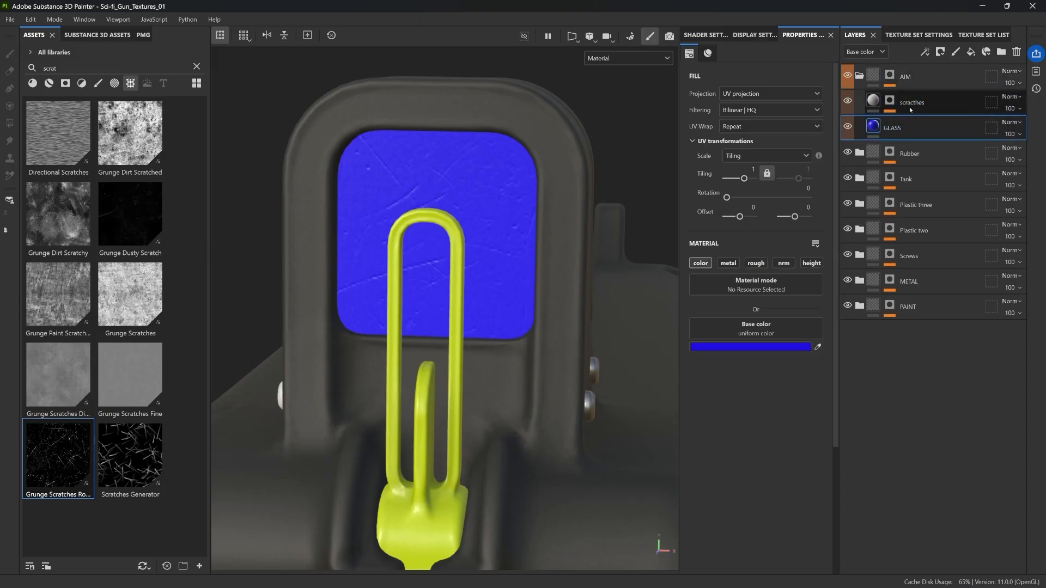
click(909, 104)
click(908, 127)
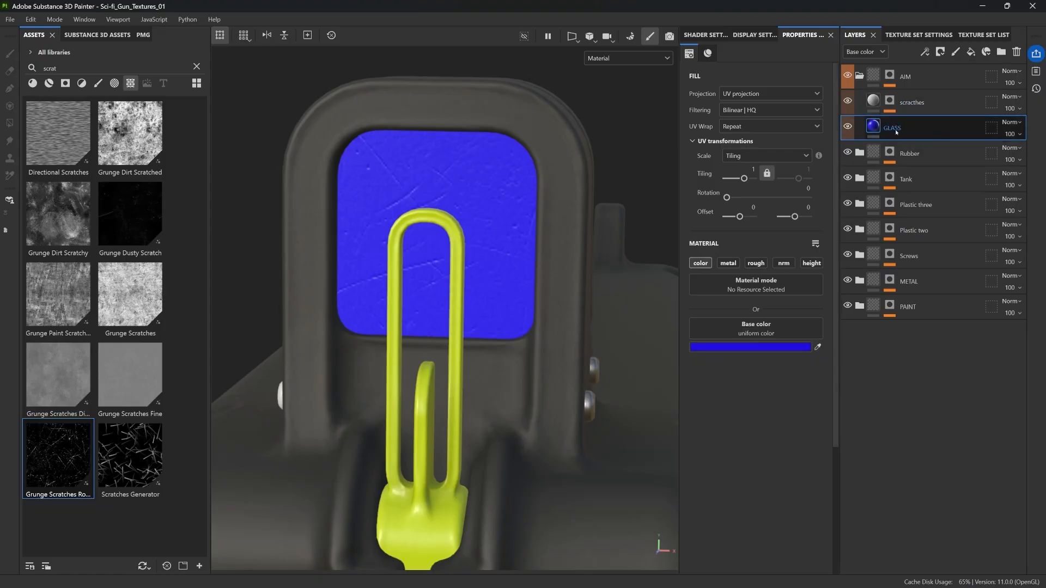
click(755, 263)
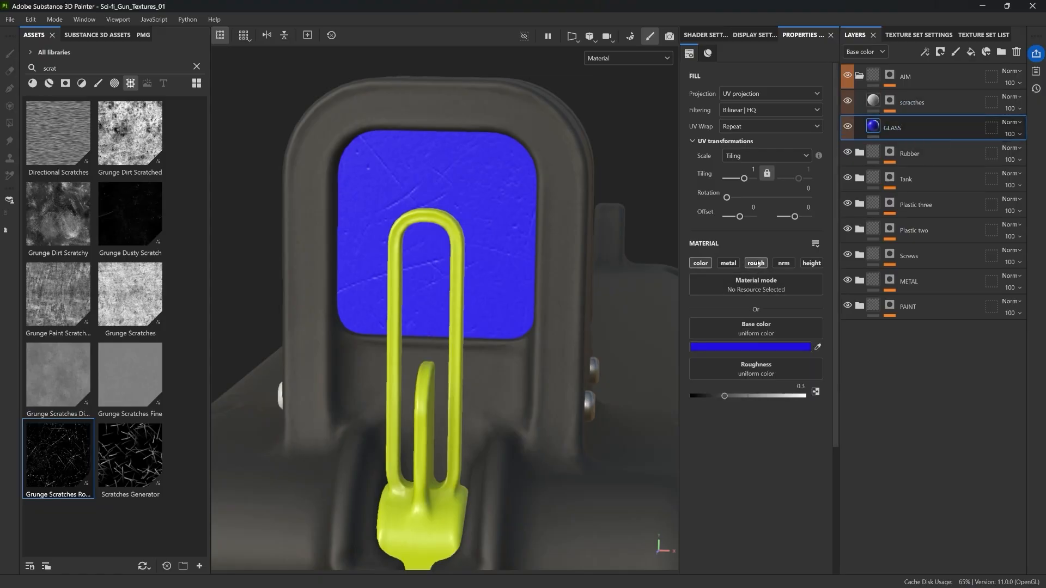
drag(710, 396, 695, 396)
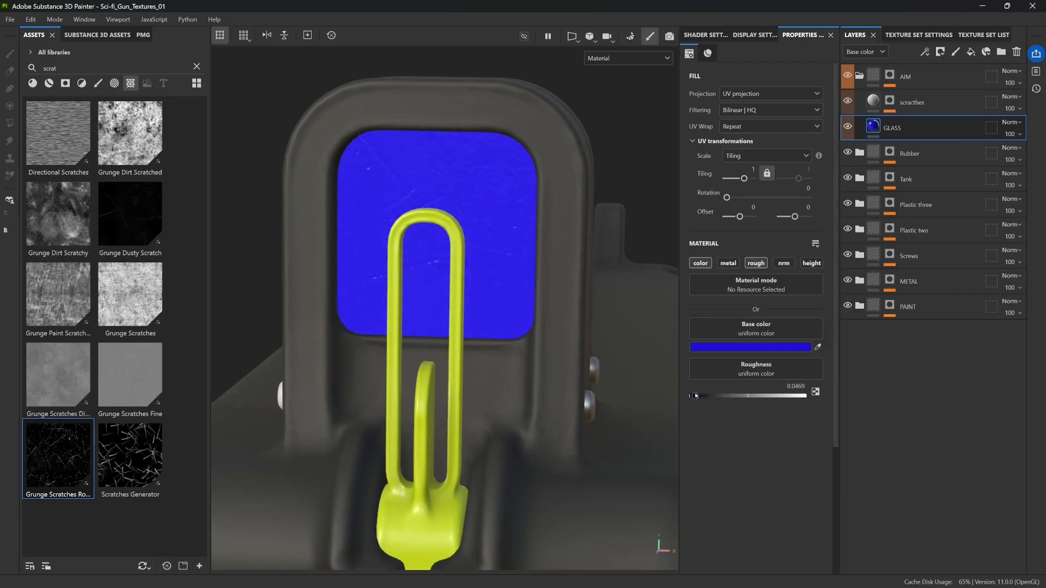
click(702, 262)
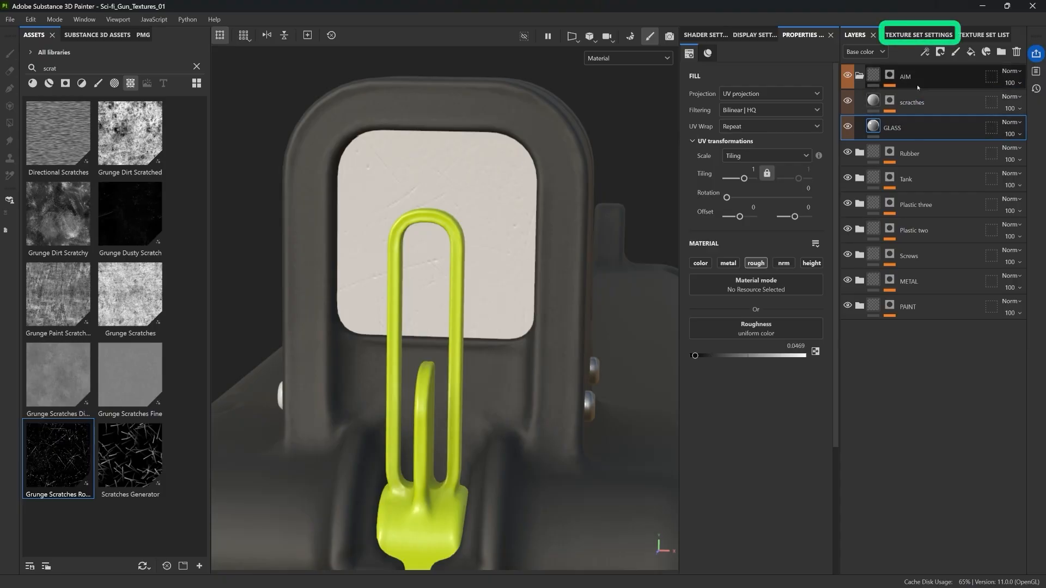
Step: Add the Translucency and Absorption color channels to the texture set
click(912, 33)
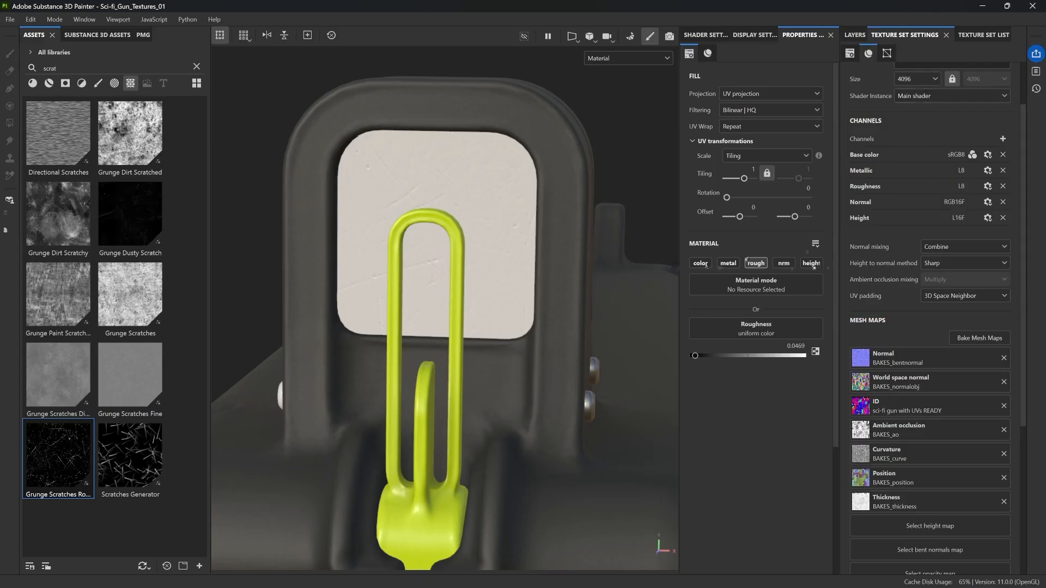
click(998, 141)
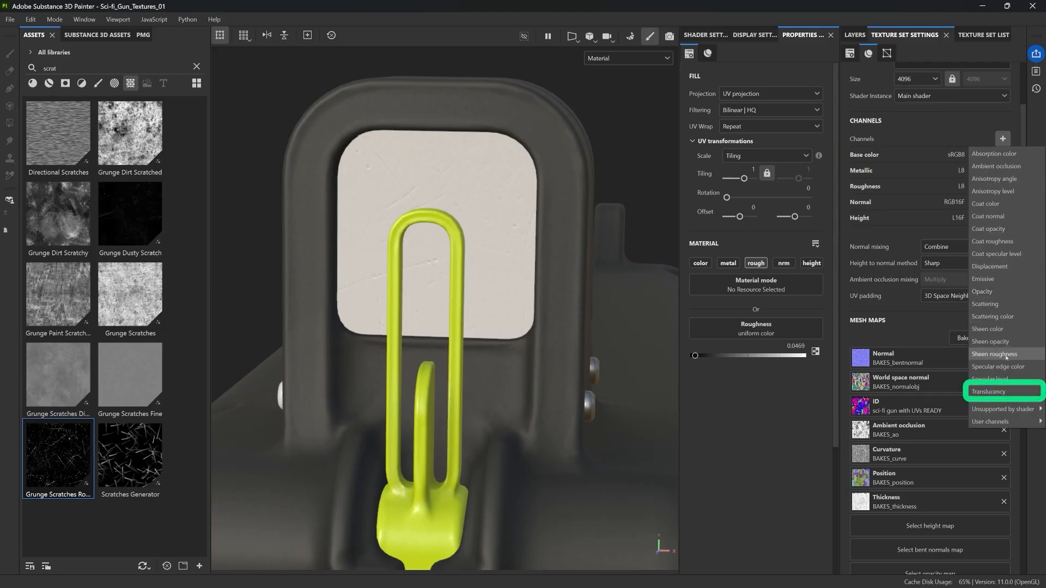
click(996, 391)
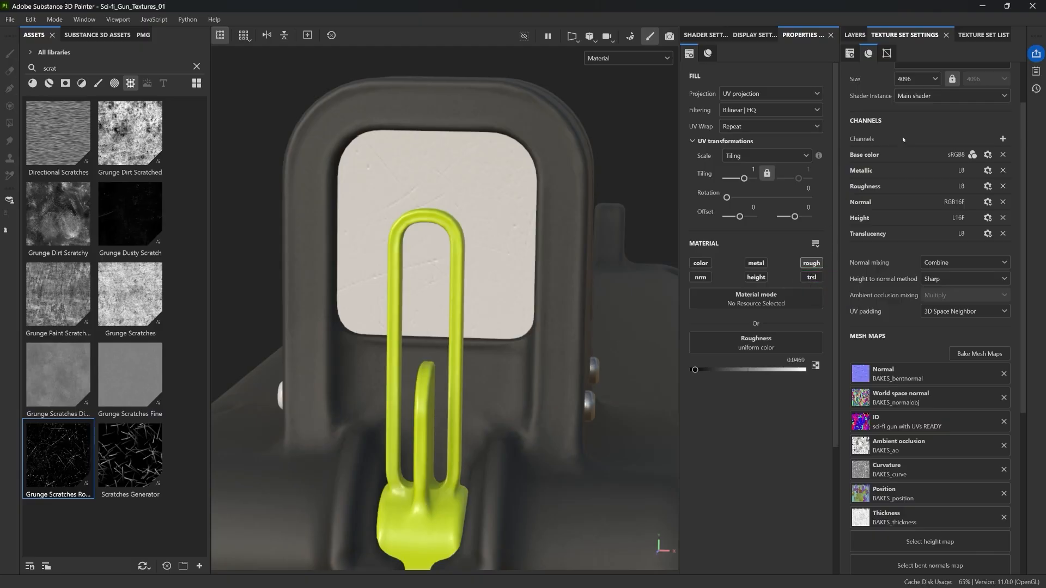
click(1002, 138)
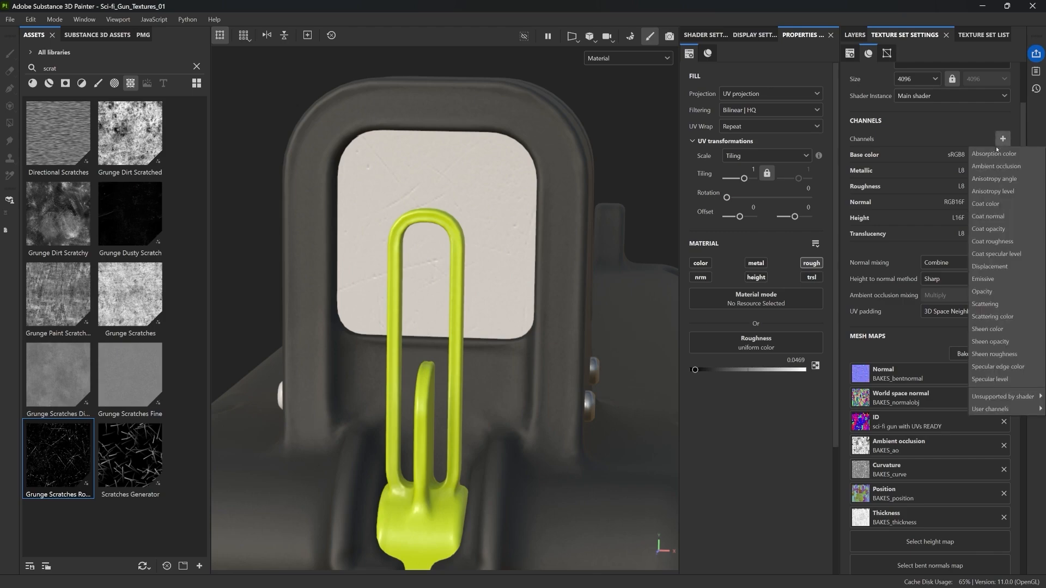
click(992, 154)
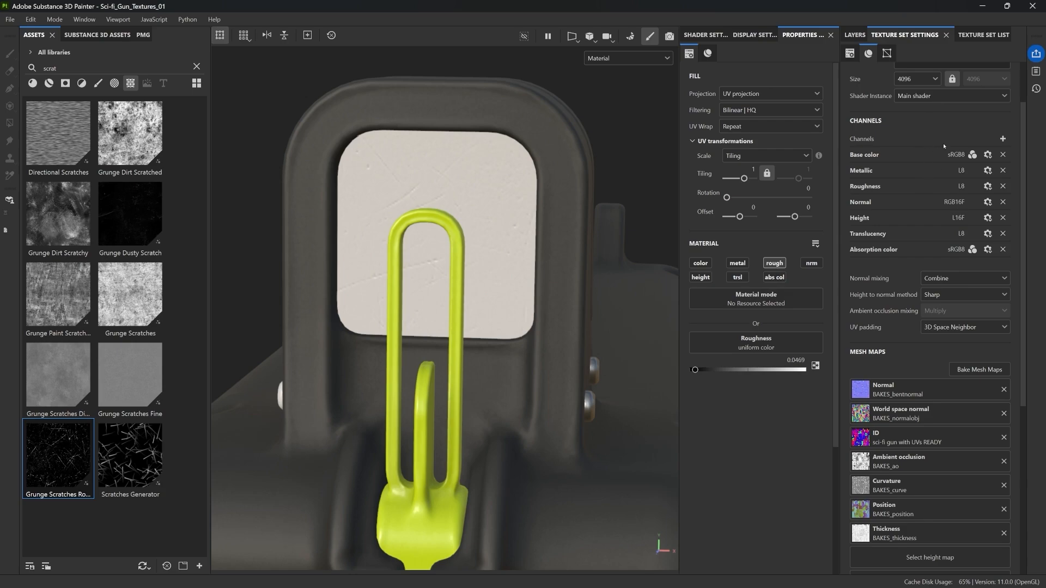
Step: Enable the translucency and absorption color channels on the GLASS layer and set translucency to 1
click(738, 278)
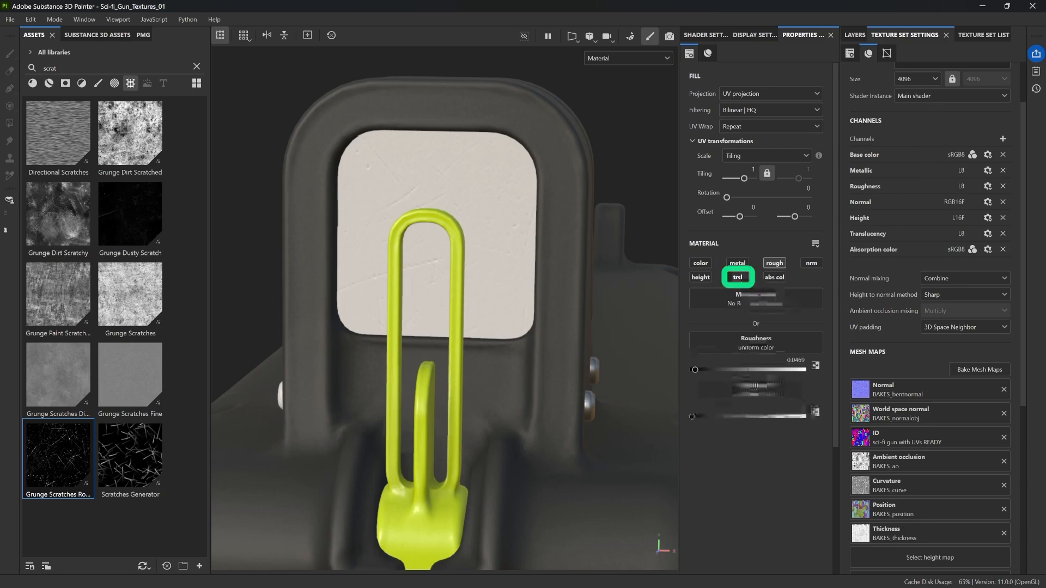
click(774, 278)
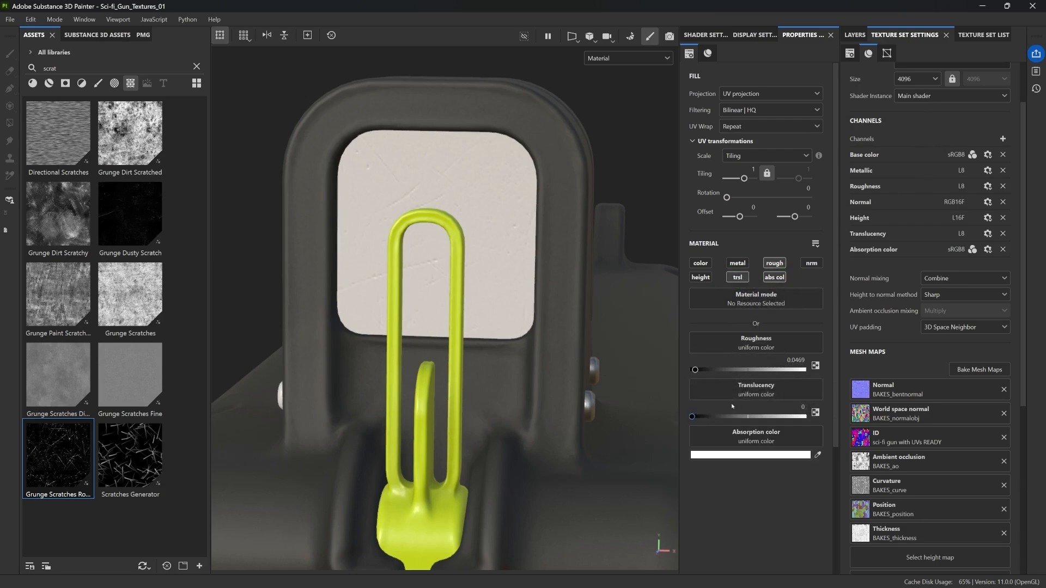
alt+drag(409, 197, 426, 197)
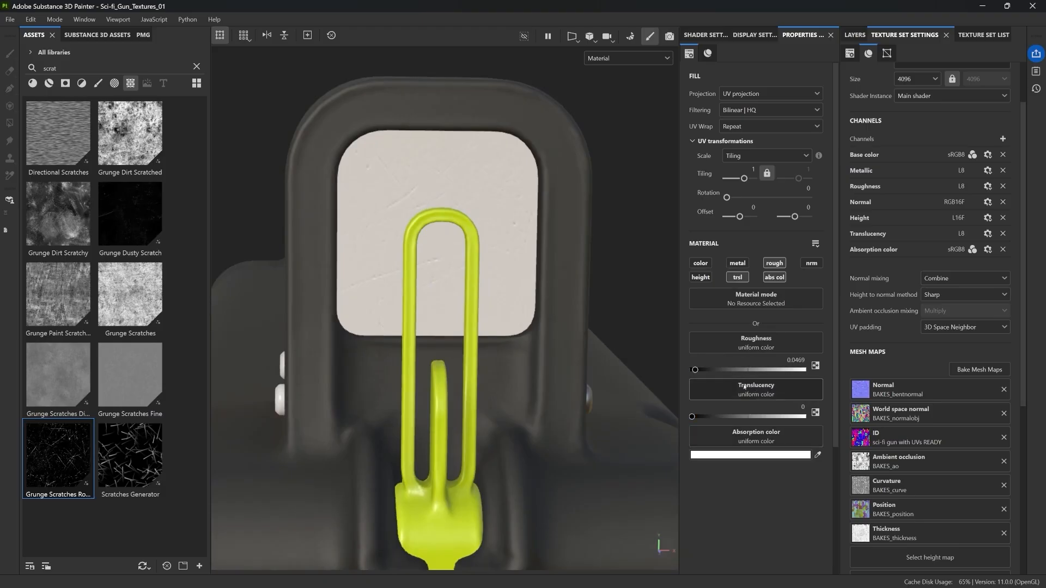
drag(691, 416, 825, 422)
Step: Enable translucency for the Main shader's interior and inspect the see-through sight glass from several angles
click(706, 35)
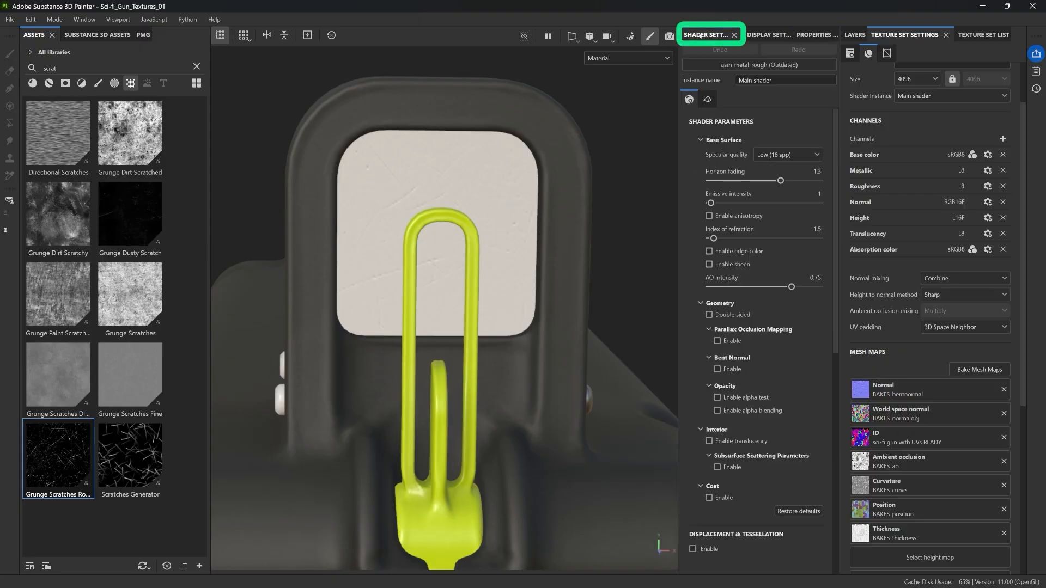
scroll(719, 225, down, 2)
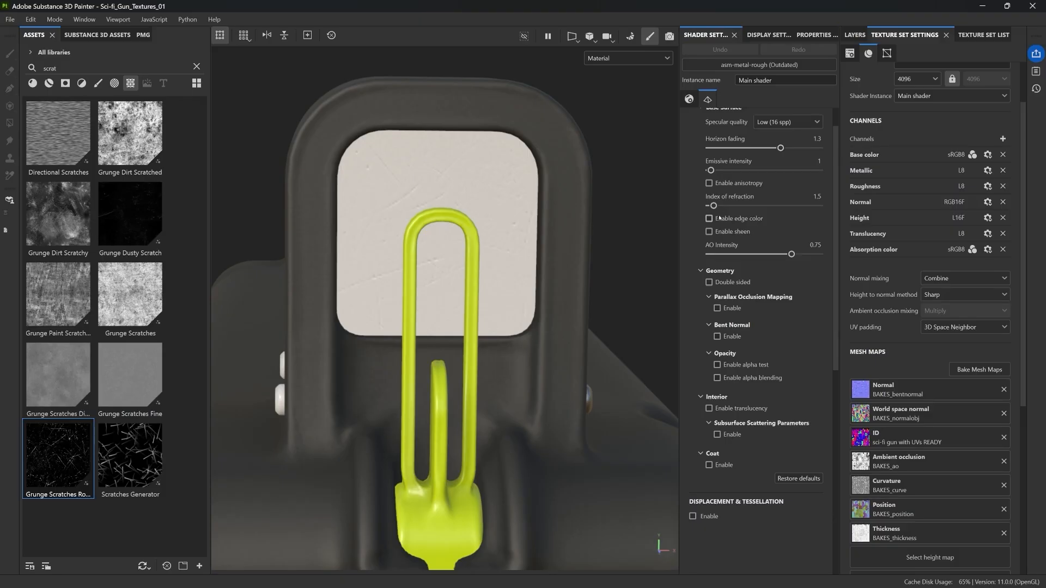
scroll(719, 225, down, 1)
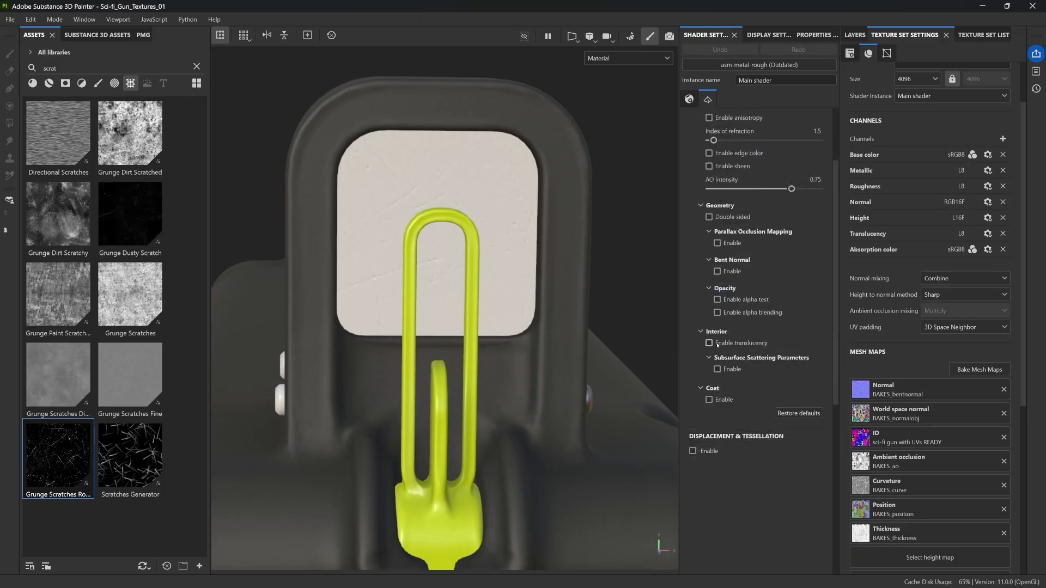
click(710, 343)
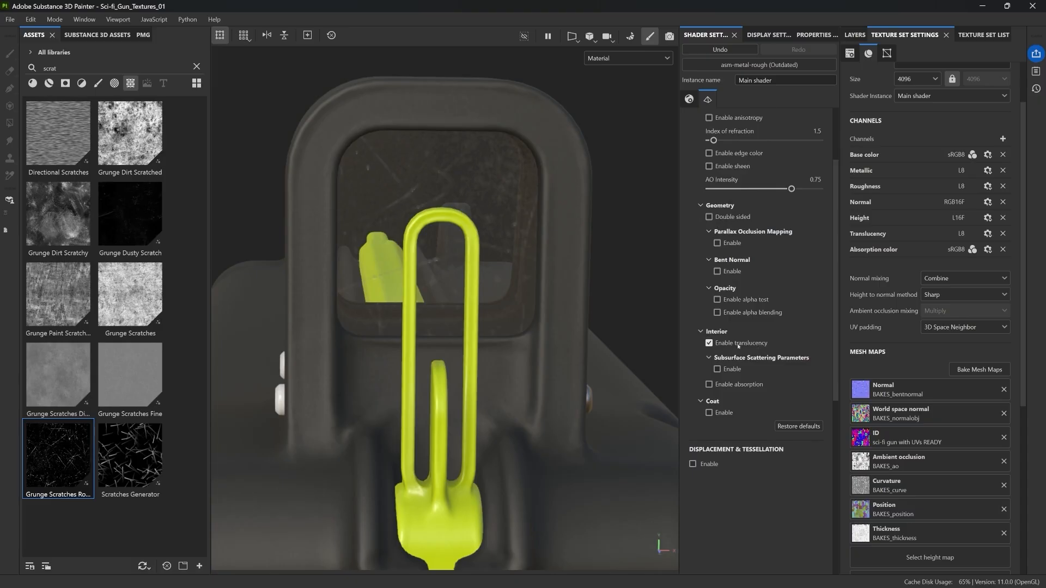
alt+drag(516, 243, 519, 184)
alt+drag(451, 164, 455, 148)
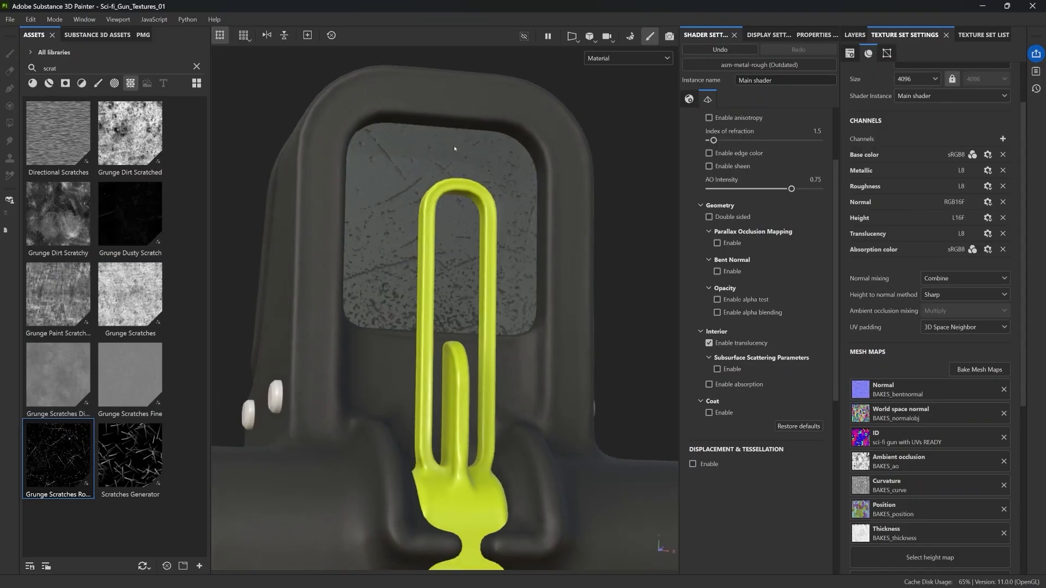
alt+drag(494, 183, 443, 202)
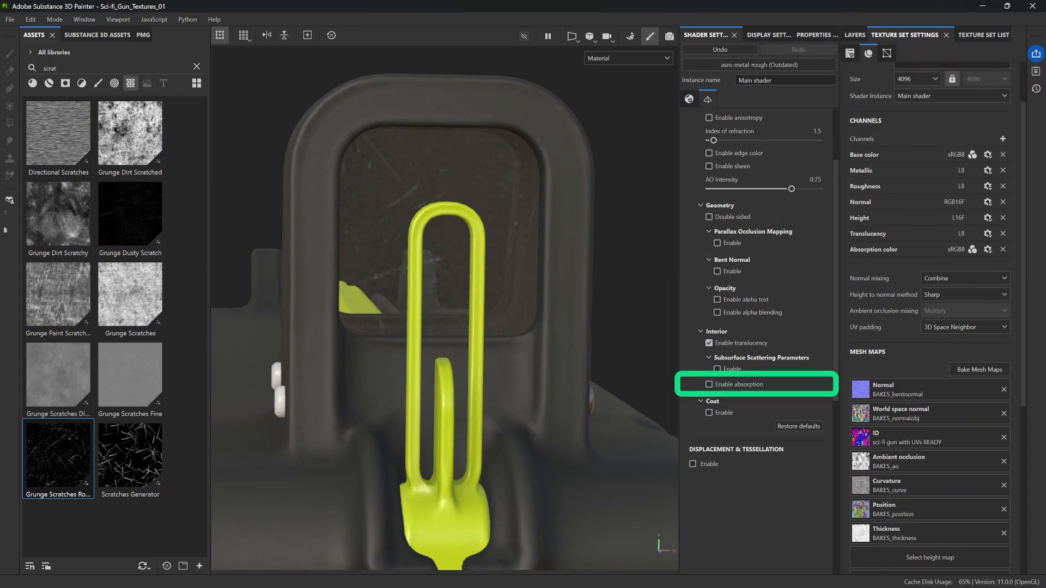
Step: Enable absorption in the Main shader and set the GLASS layer's absorption color to red
click(709, 384)
click(816, 34)
click(771, 456)
drag(885, 430, 917, 409)
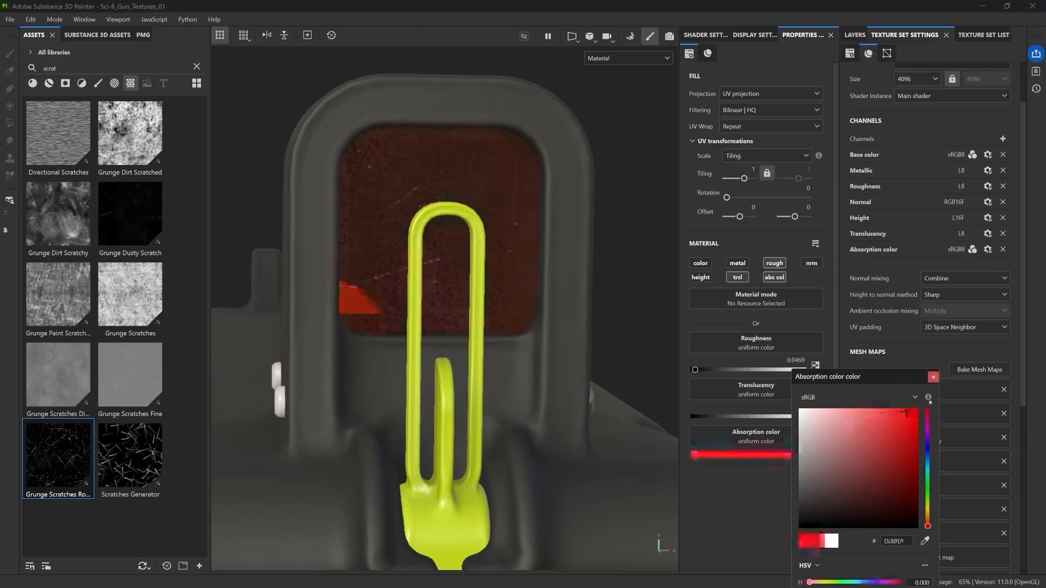
click(598, 347)
Step: Inspect the red glass from both sides, try a roughness of about 0.39, and set the GLASS layer's roughness to about 0.02
alt+drag(481, 243, 856, 293)
scroll(453, 257, down, 4)
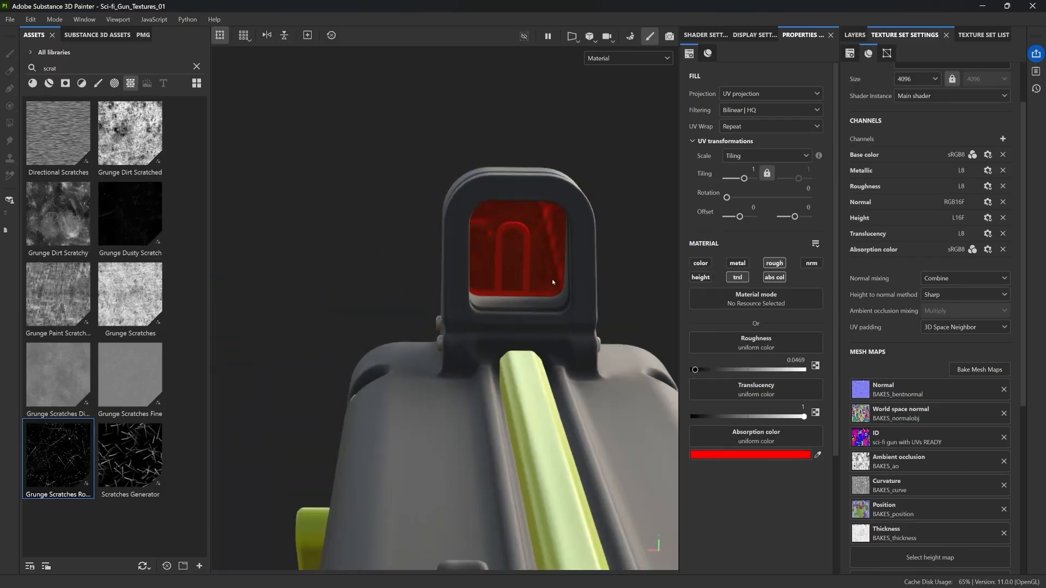
alt+drag(553, 282, 607, 297)
alt+drag(444, 242, 493, 256)
scroll(484, 253, up, 3)
scroll(484, 253, up, 2)
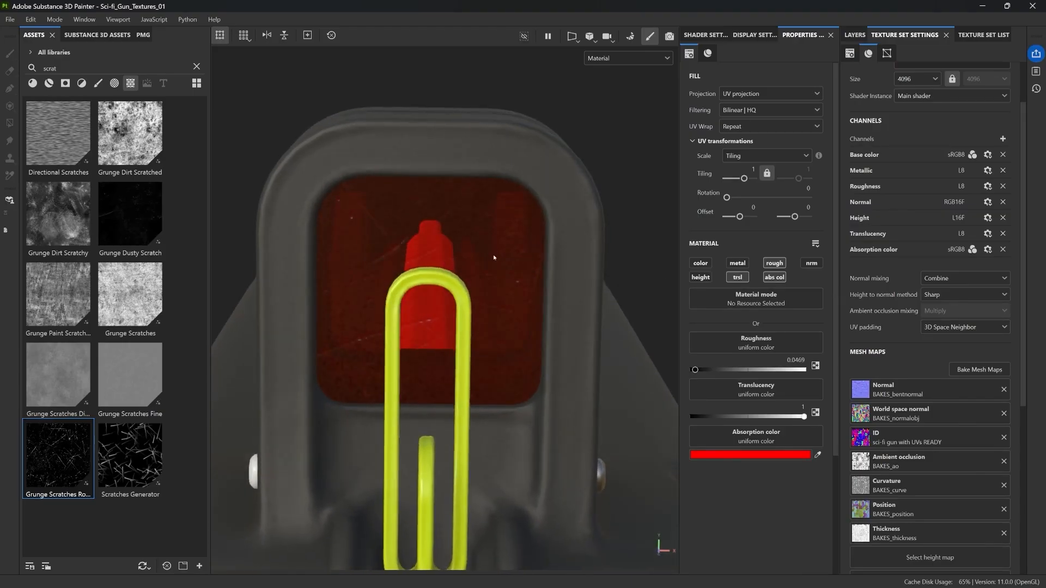
drag(695, 370, 736, 371)
alt+drag(581, 269, 540, 275)
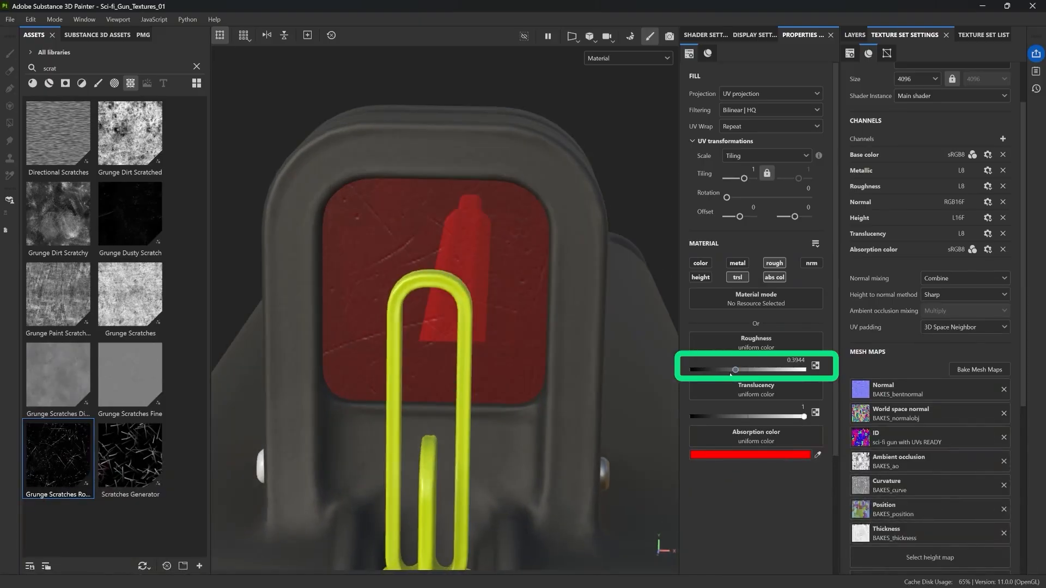
drag(729, 370, 691, 370)
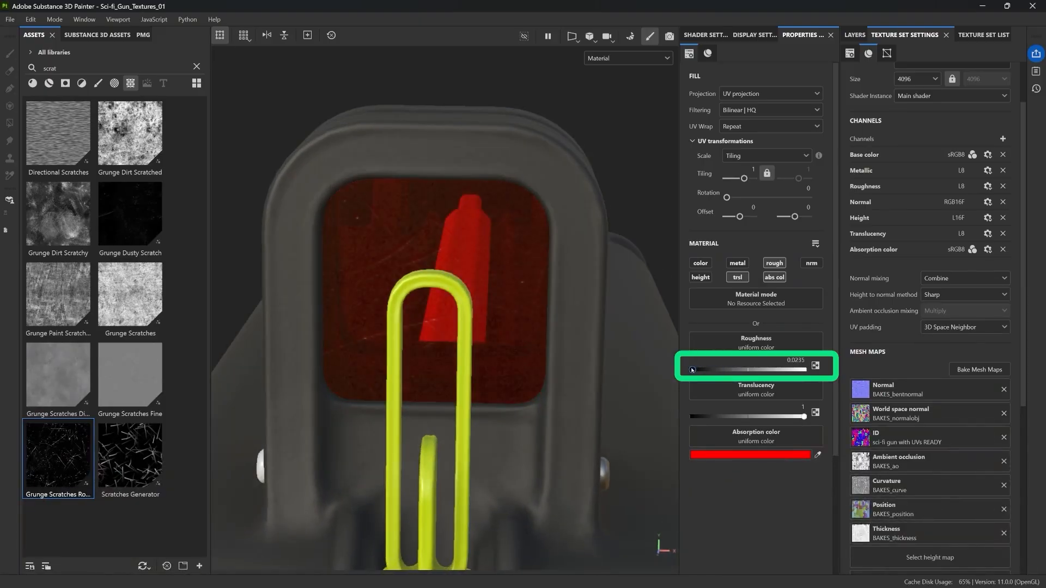
Step: Set the GLASS layer's roughness to about 0.005 and inspect the red sight glass up close and from farther away
mouse_move(531, 266)
alt+mouse_down()
mouse_move(536, 288)
mouse_move(533, 280)
alt+mouse_up()
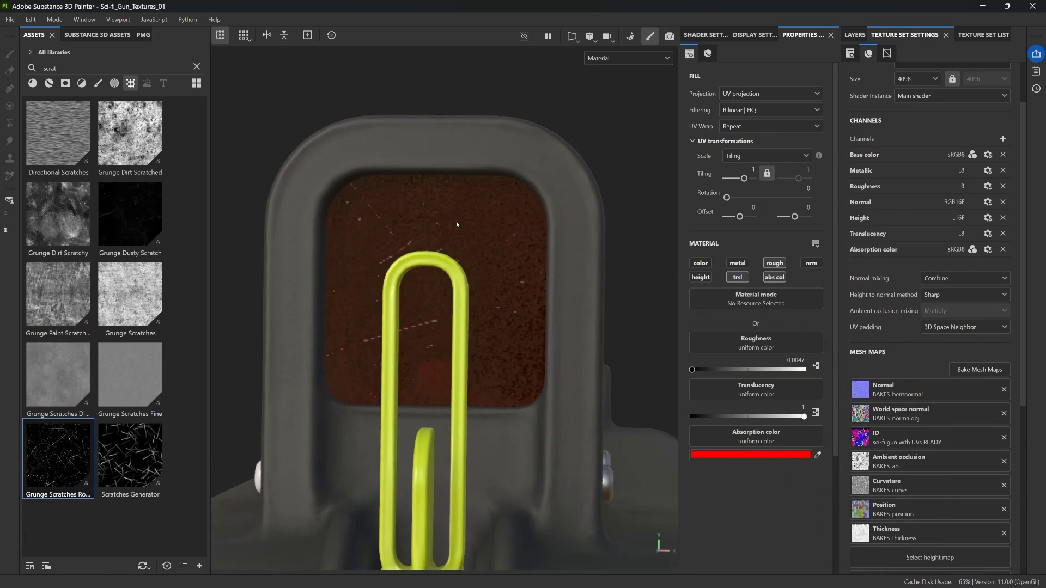
alt+drag(455, 226, 460, 227)
shift+right_drag(460, 227, 470, 237)
scroll(470, 236, down, 4)
mouse_move(470, 236)
alt+mouse_down()
mouse_move(468, 252)
mouse_move(484, 246)
alt+mouse_up()
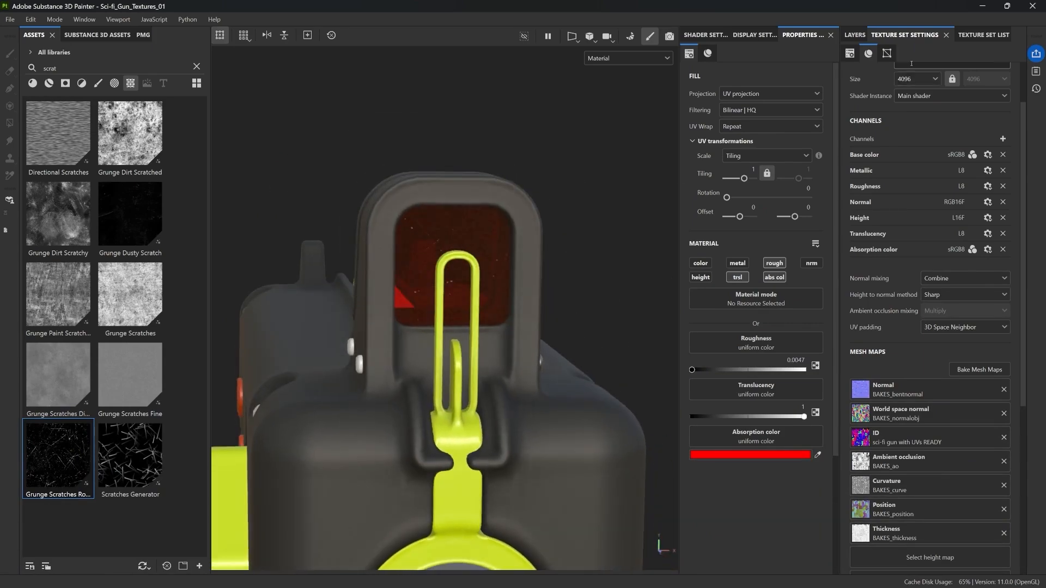
Step: Hide and show the scratches layer to compare the sight glass without and with scratches
click(855, 34)
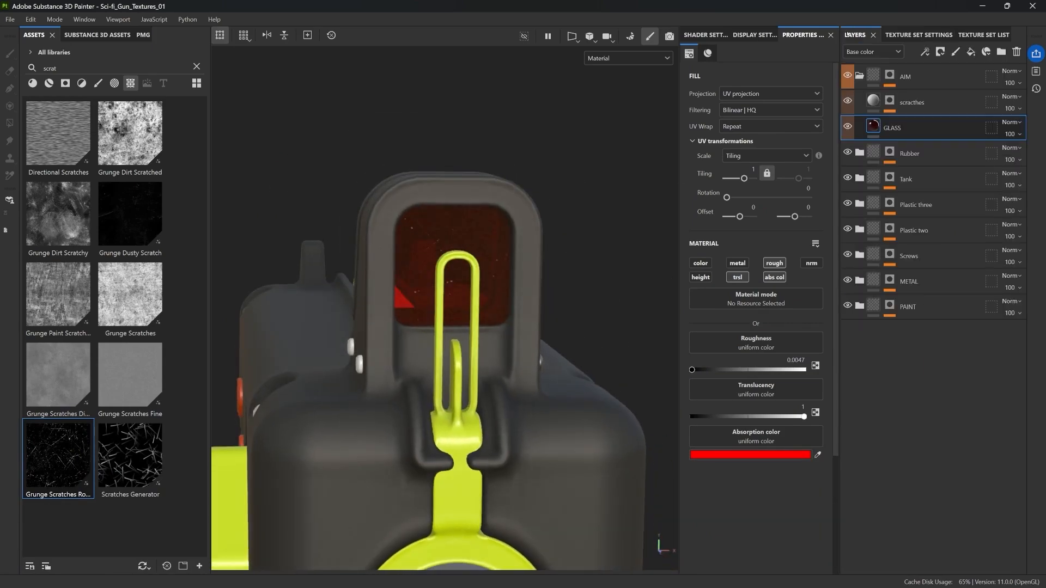
click(848, 101)
alt+drag(660, 177, 639, 182)
mouse_move(465, 264)
alt+mouse_down()
mouse_move(378, 247)
mouse_move(514, 246)
mouse_move(475, 247)
alt+mouse_up()
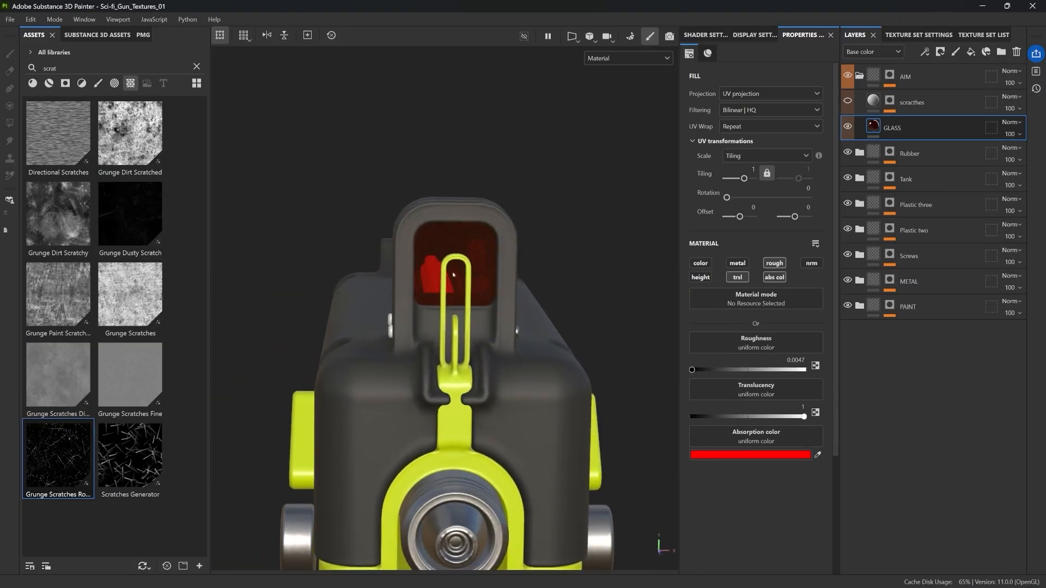
click(848, 101)
alt+drag(576, 212, 568, 219)
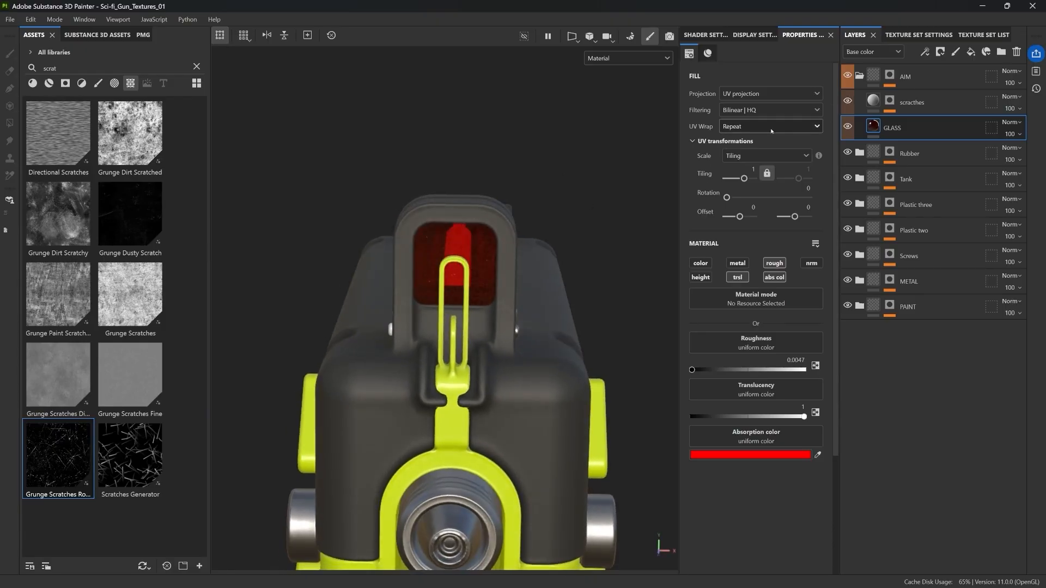
Step: Set the tiling of the Grunge Scratches Rough fill in the scratches layer's mask to 15
click(921, 103)
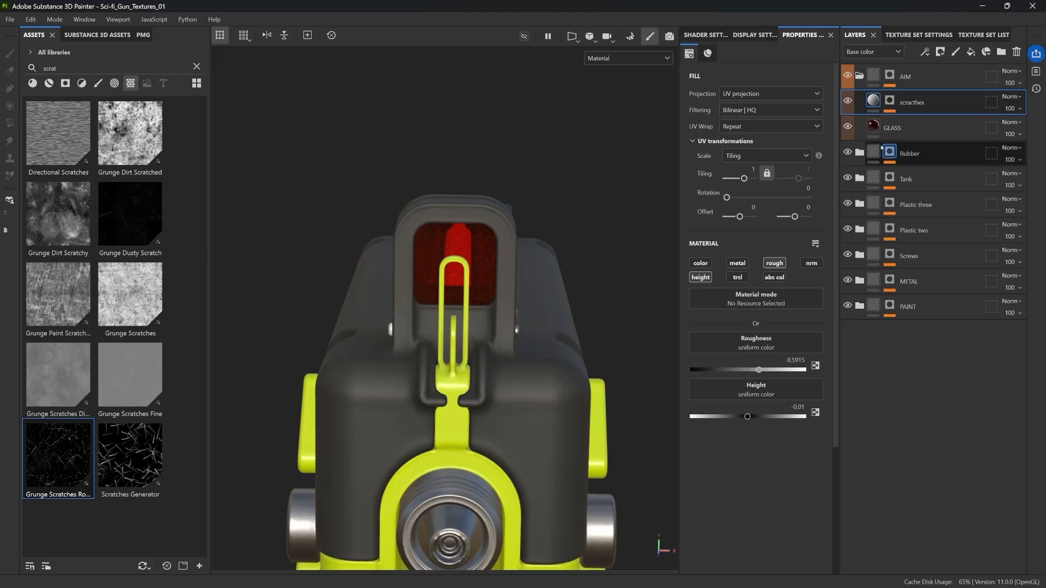
click(887, 101)
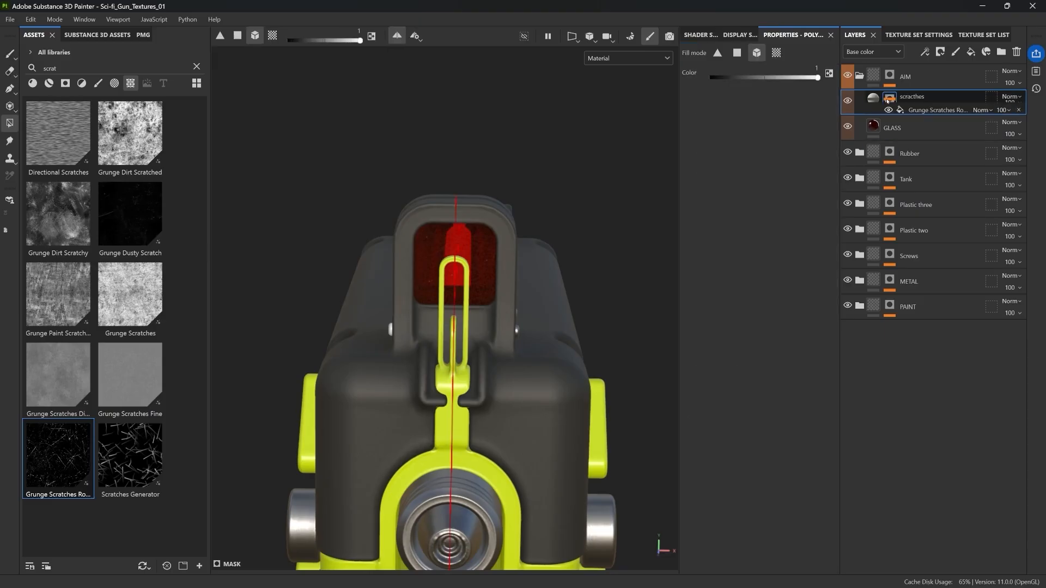
click(917, 121)
click(745, 168)
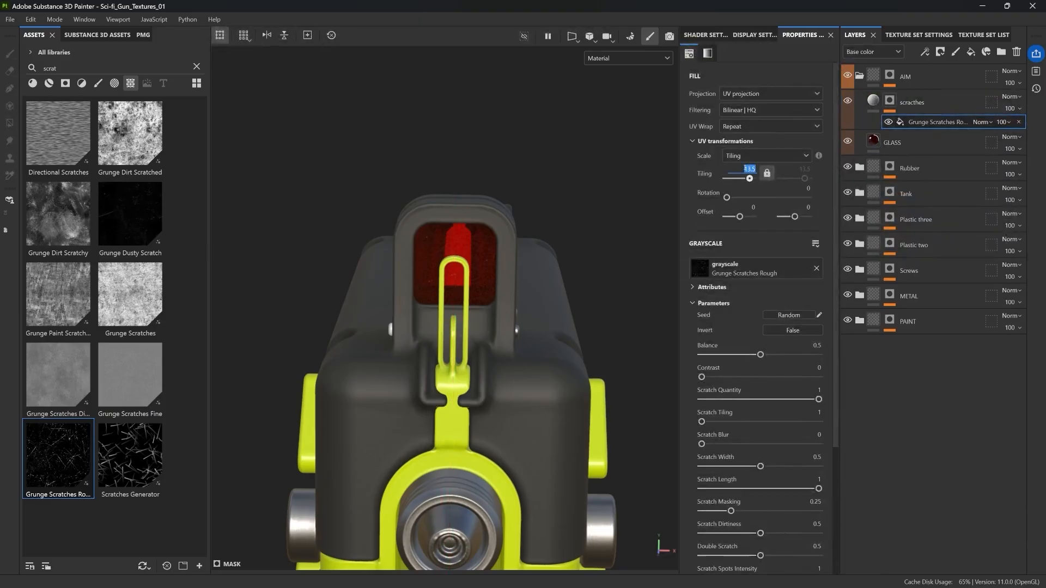
text(15)
key(Return)
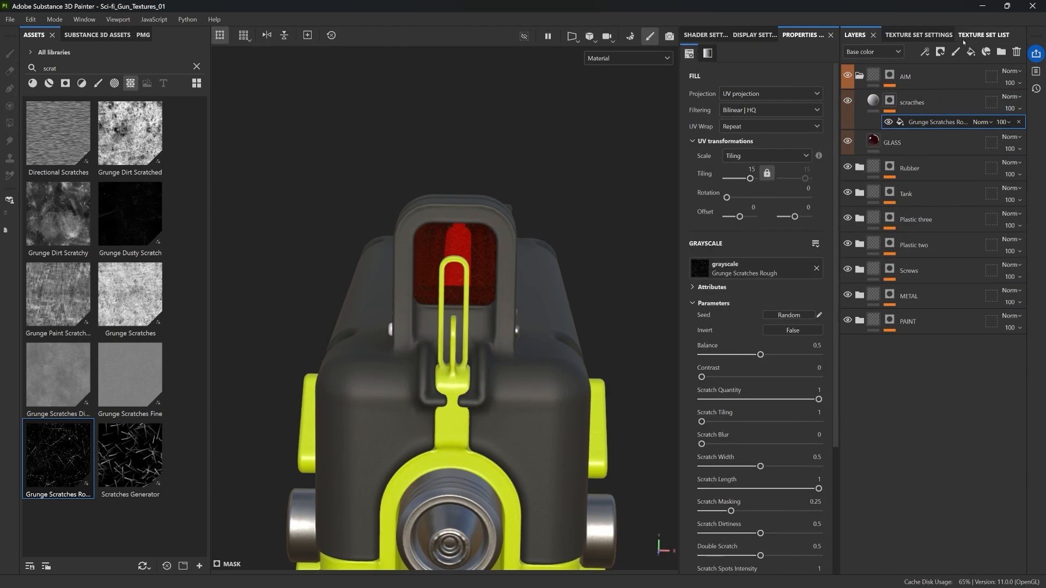
Step: Preview the scratches mask on the model, set the grunge contrast to about 0.87 and reduce its balance
alt+click(891, 103)
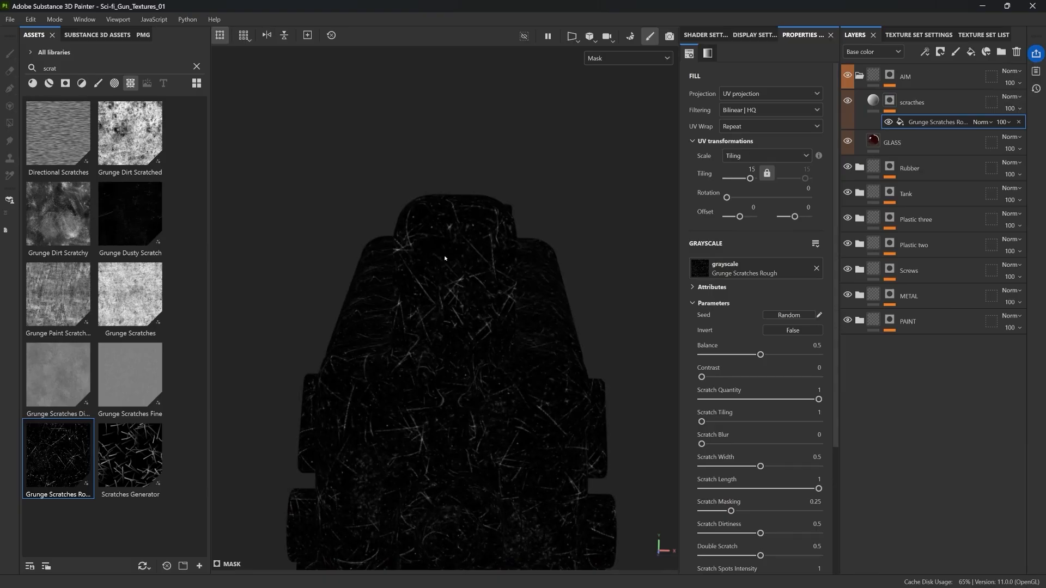
alt+drag(455, 206, 459, 262)
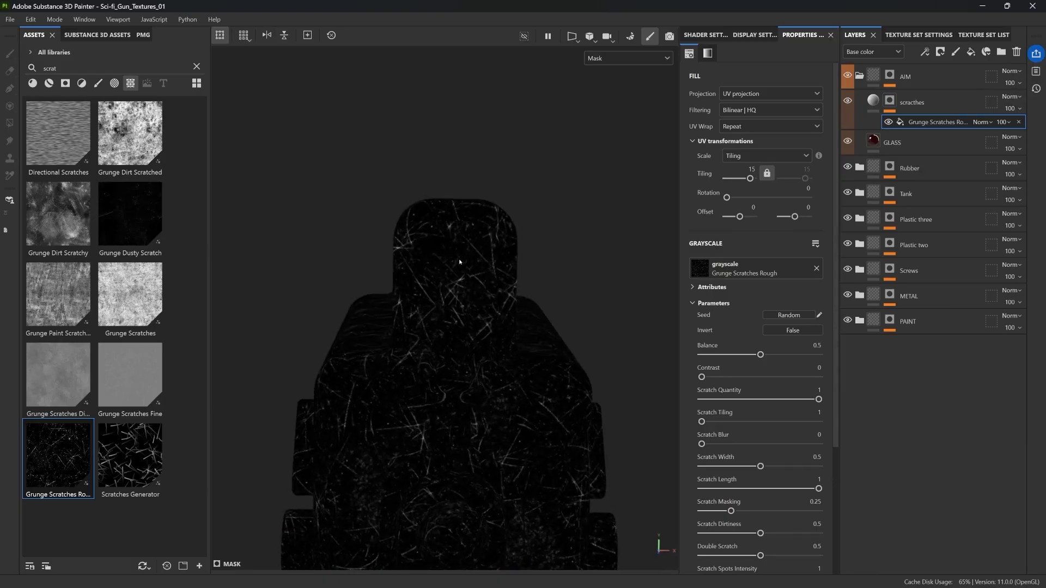
drag(702, 377, 730, 355)
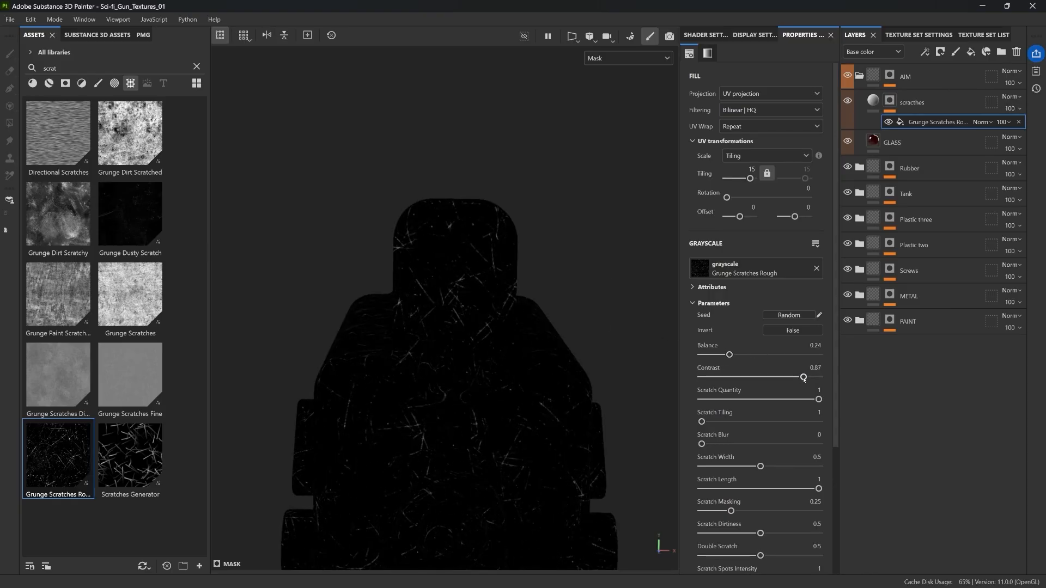
drag(796, 377, 806, 377)
drag(729, 354, 720, 355)
Step: Set the scratches layer's height to -0.003 and roughness to about 0.32, and inspect the whole gun
click(874, 100)
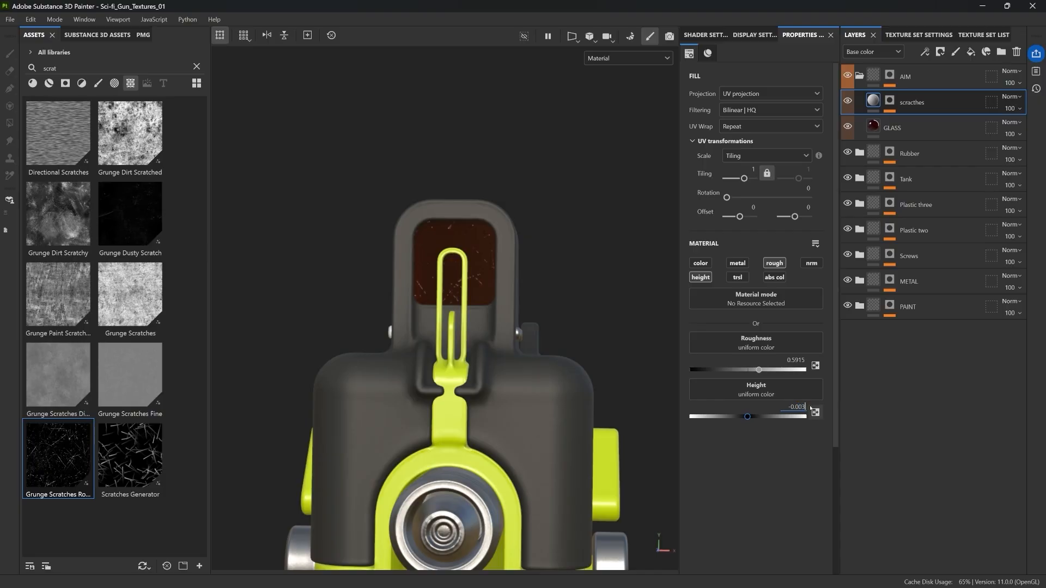
key(Return)
alt+drag(642, 303, 441, 272)
scroll(474, 259, down, 6)
scroll(444, 295, up, 4)
alt+middle_drag(449, 312, 349, 328)
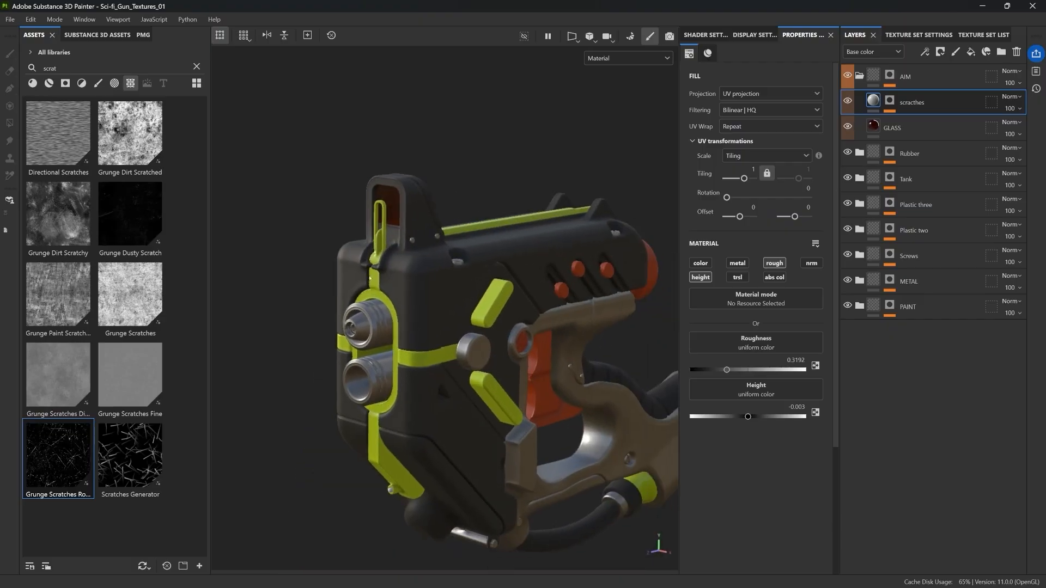
alt+middle_drag(369, 278, 384, 234)
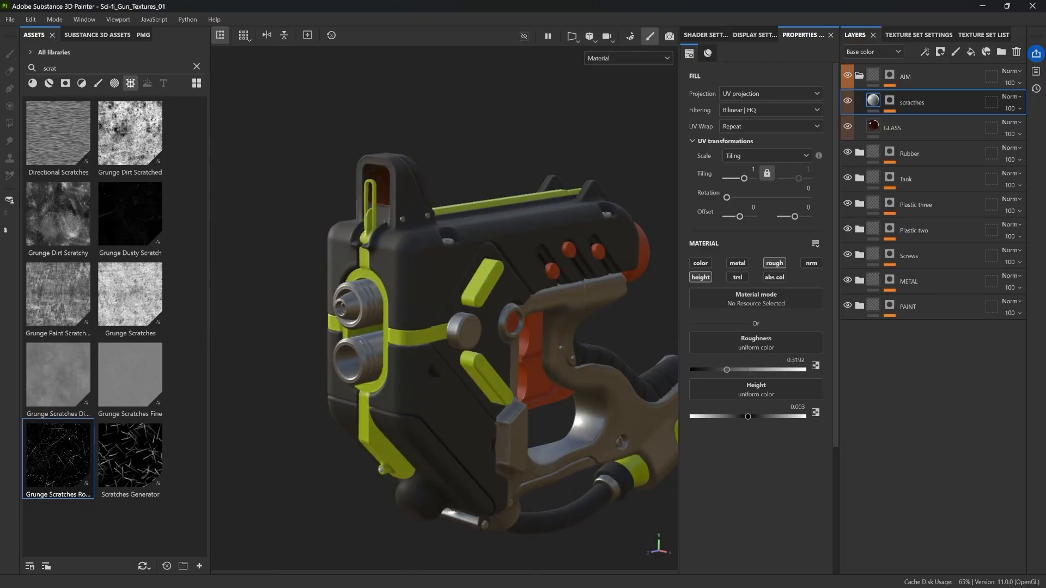
Step: Add a fill layer above the AIM folder and enable its translucency and absorption color channels, with translucency at 0 and white absorption
click(970, 51)
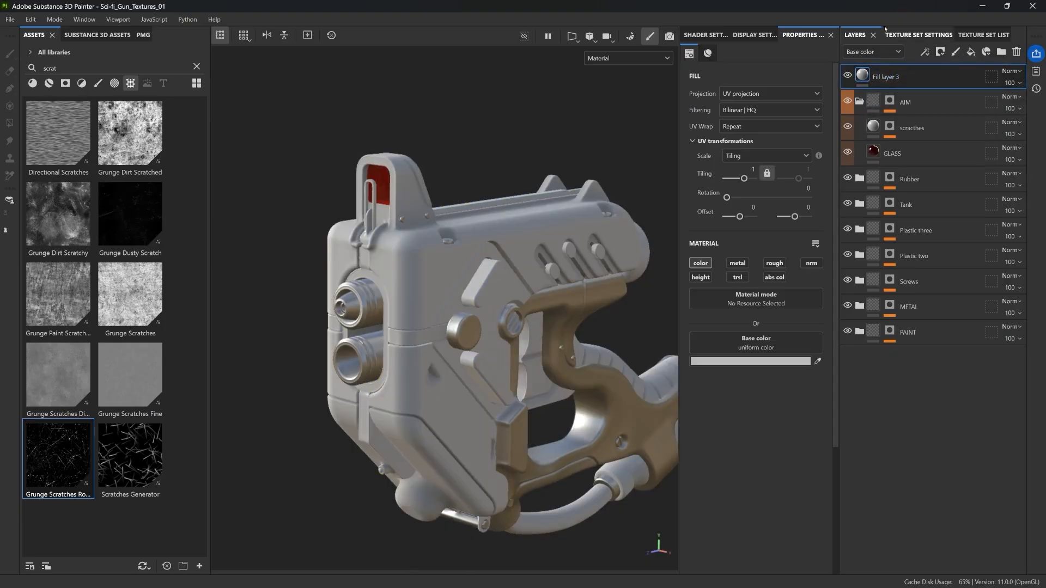
click(916, 30)
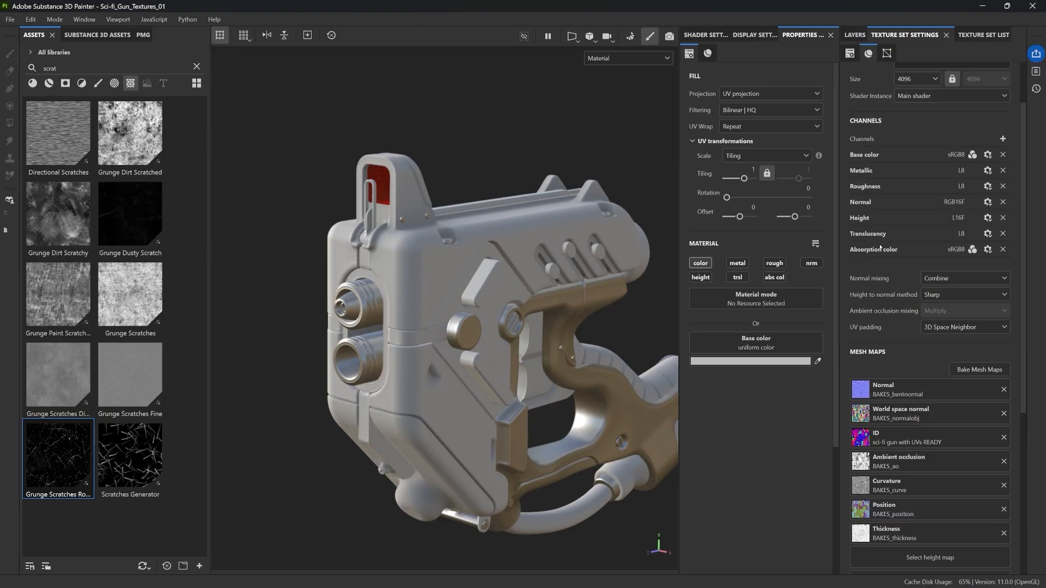
click(852, 35)
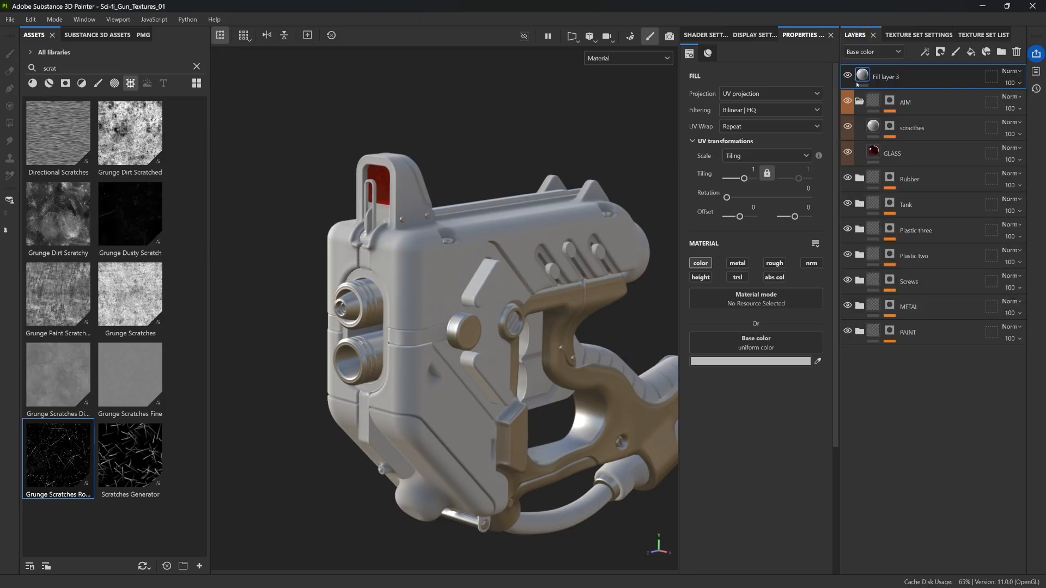
click(738, 277)
click(774, 278)
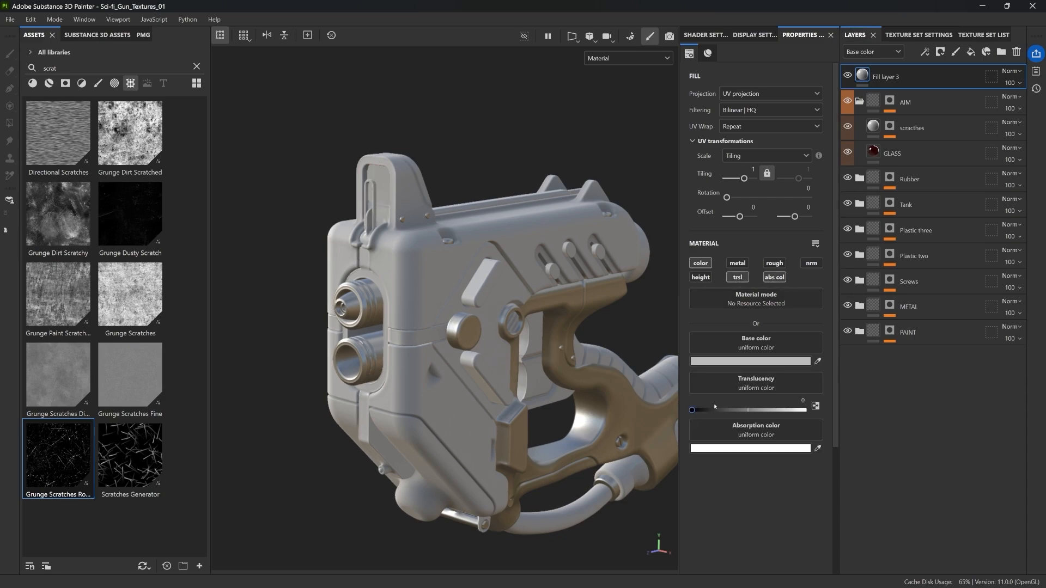
drag(692, 410, 615, 398)
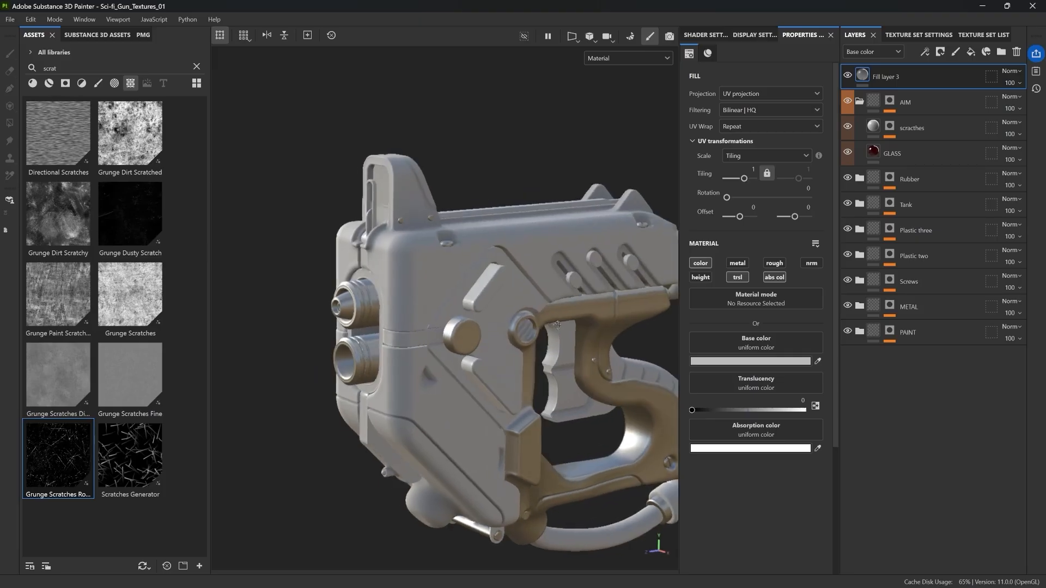
Step: Review the Main shader's interior settings on the gun and delete the fill layer above the AIM folder
click(703, 34)
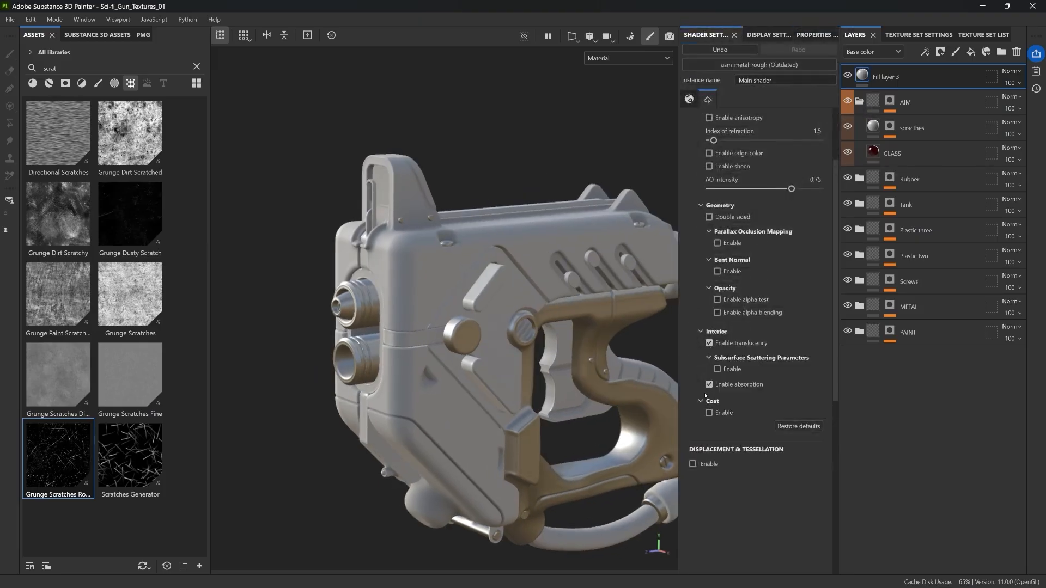
alt+drag(334, 275, 362, 275)
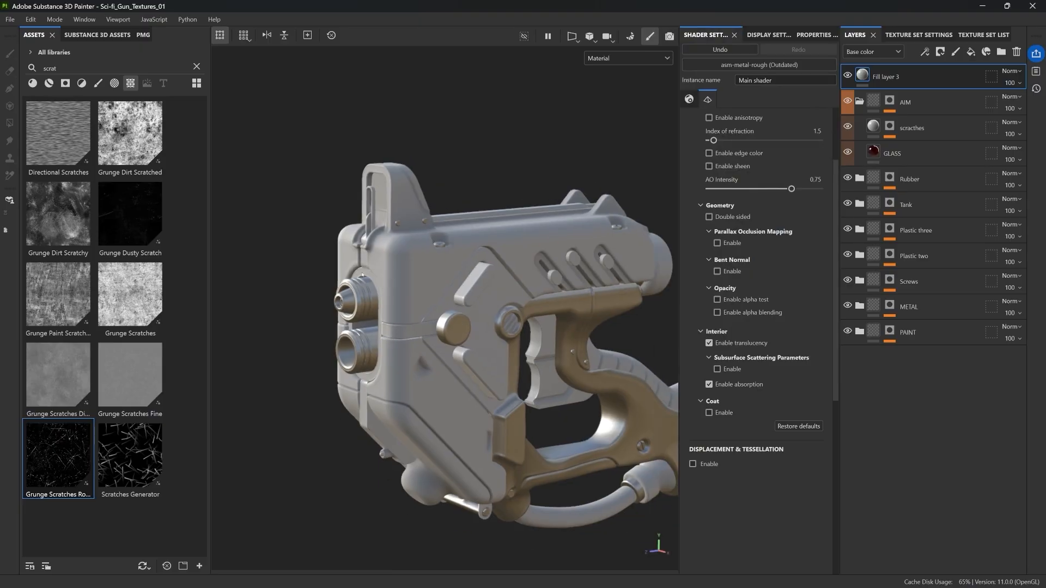
alt+middle_drag(473, 333, 415, 298)
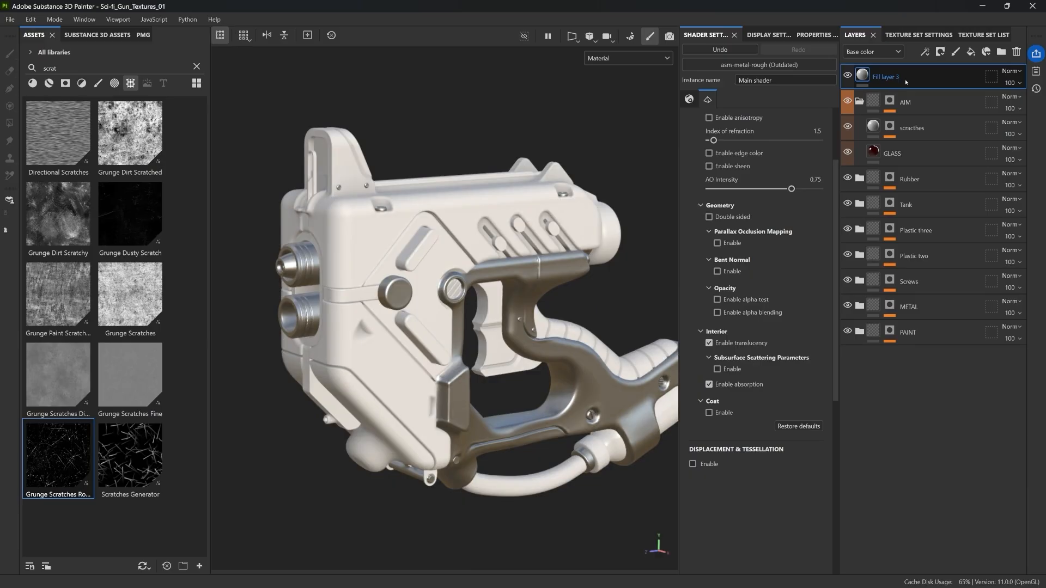
key(Delete)
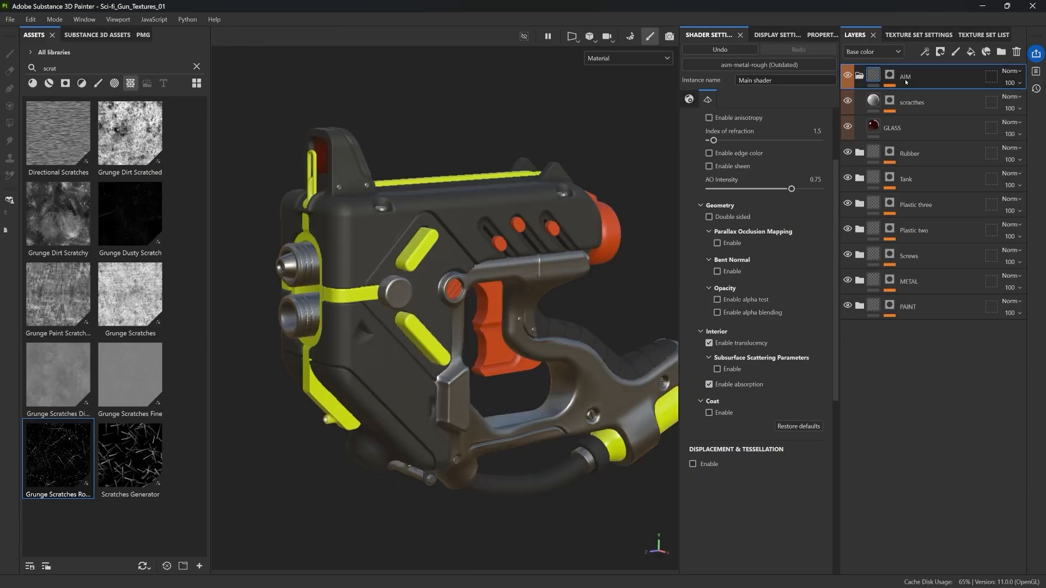
Step: Collapse the AIM folder, view the finished gun from the side and select the folder's mask
click(859, 76)
alt+drag(283, 222, 431, 183)
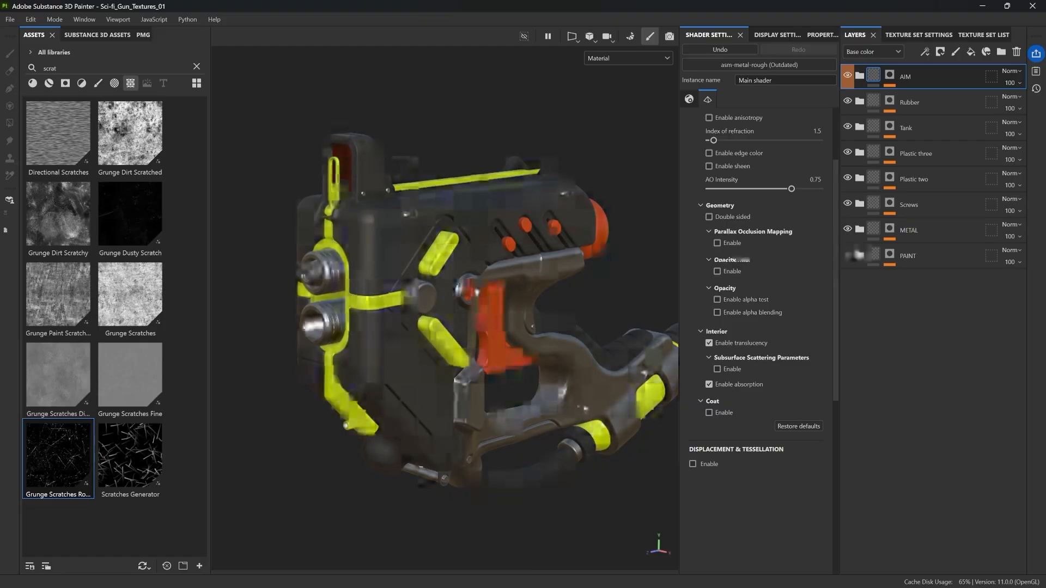
click(888, 78)
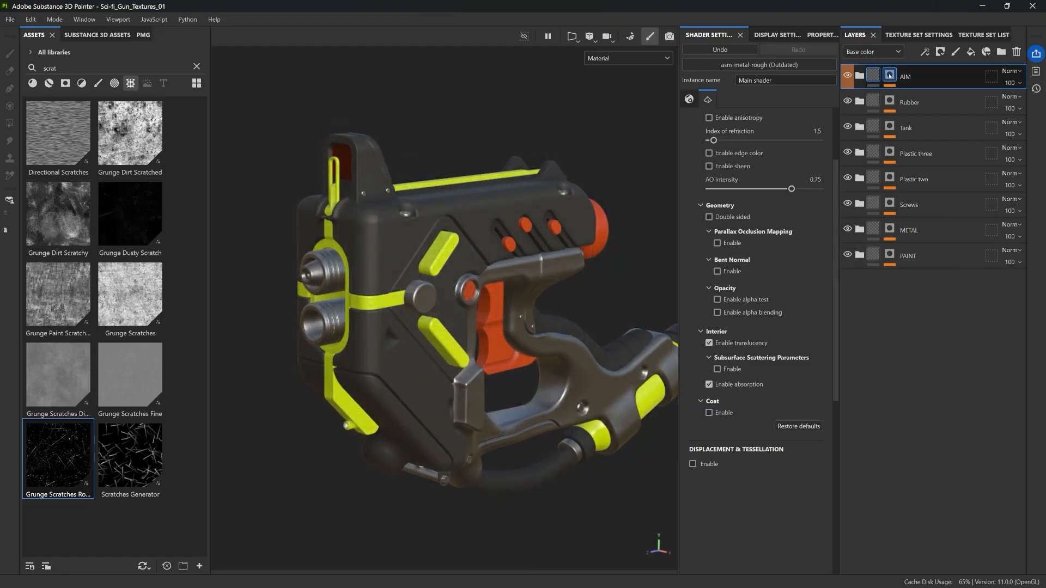